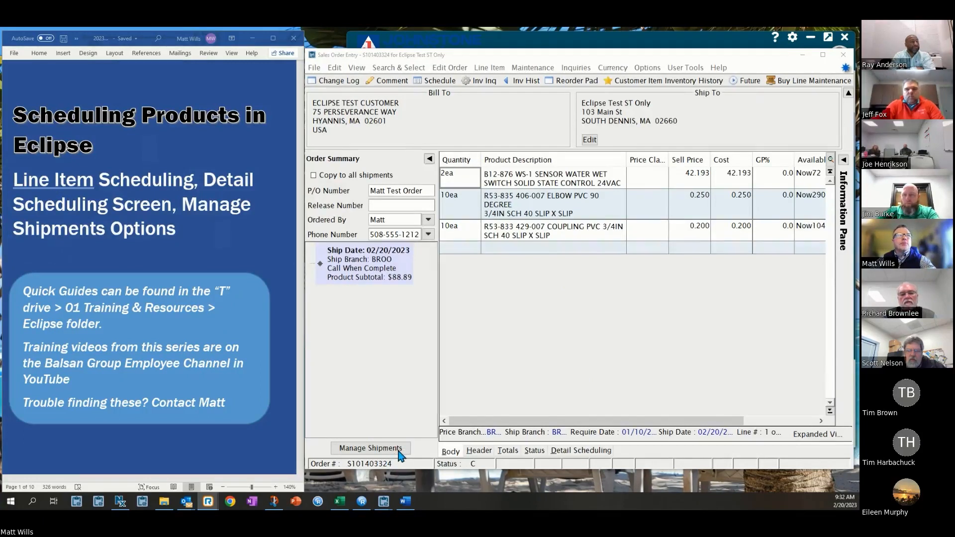
Step: Bring the training document's outline of line item scheduling, detail scheduling and shipment management topics into view
scroll(231, 291, "down", 10)
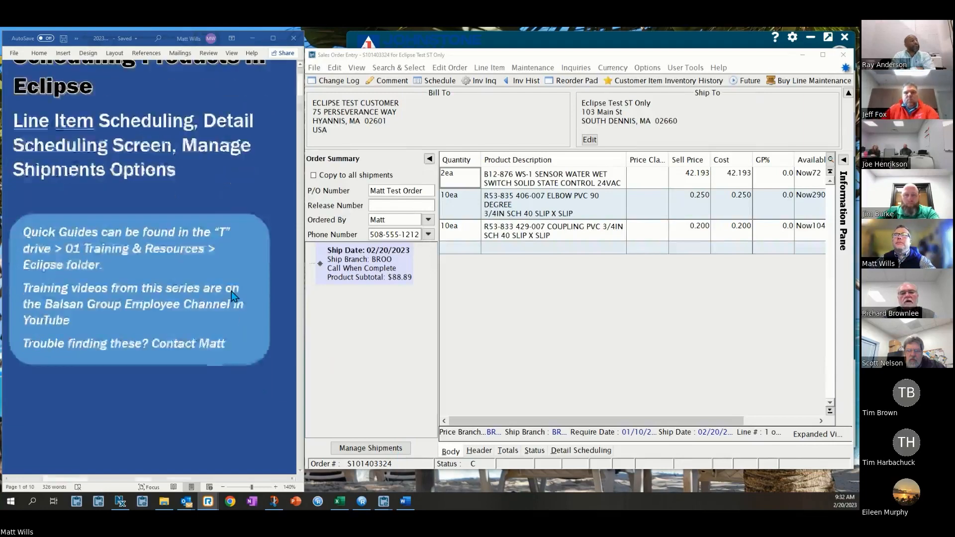
scroll(232, 296, "down", 1)
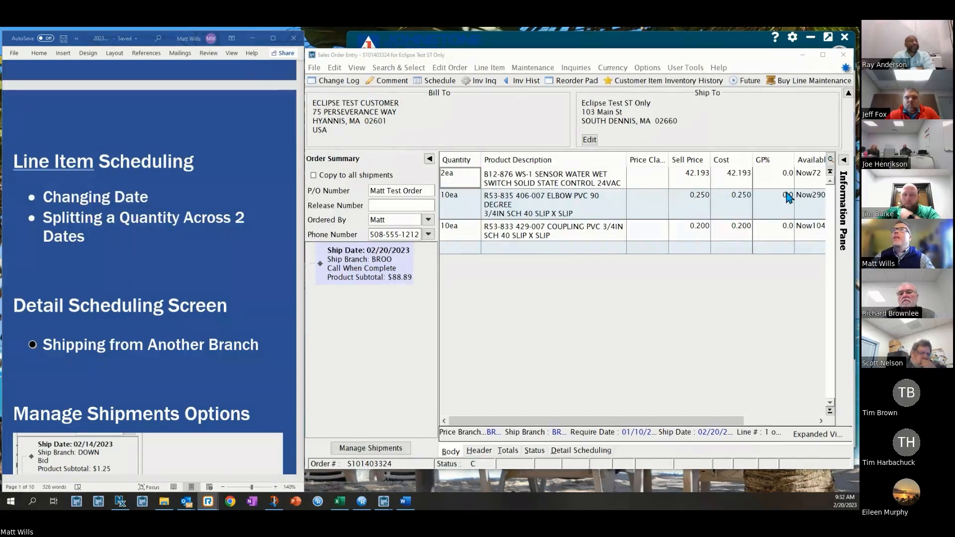
Step: Open line item scheduling for the B12-876 WS-1 water sensor, leaving the elbow line's duplicate order check cancelled
left_click(530, 176)
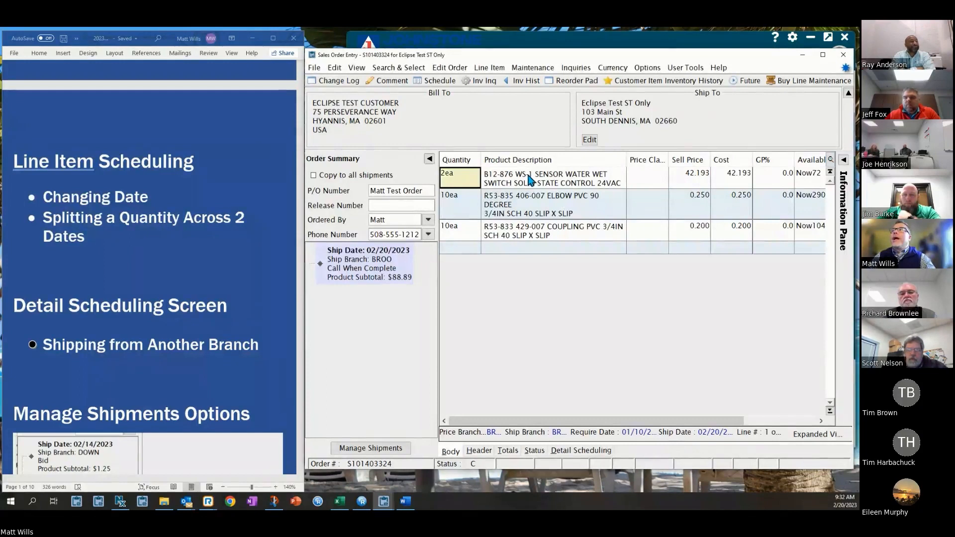
left_click(532, 203)
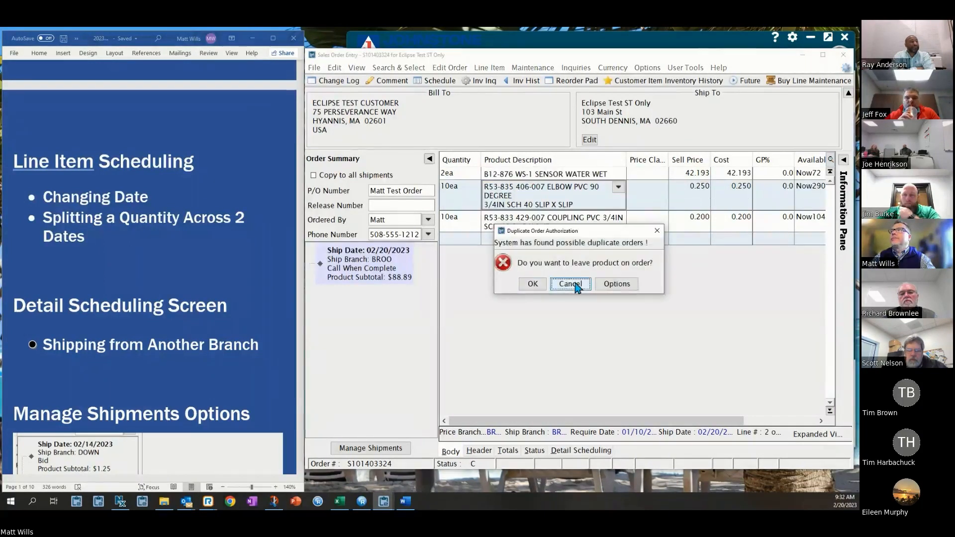
left_click(570, 284)
left_click(542, 177)
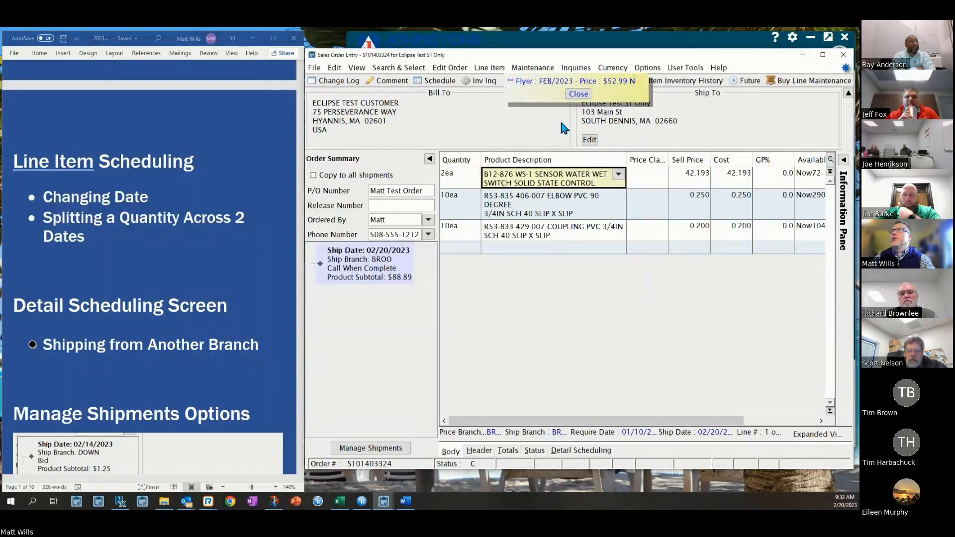
left_click(578, 93)
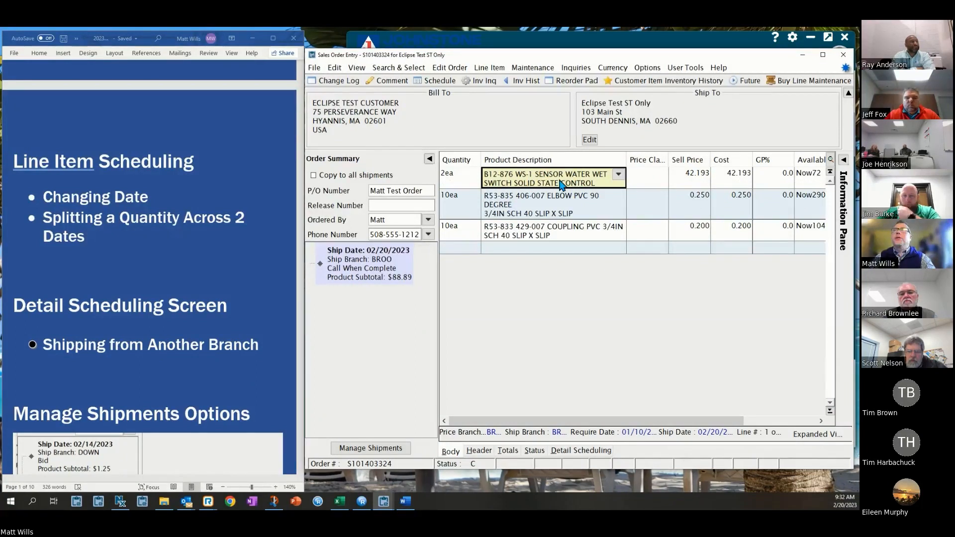
left_click(440, 81)
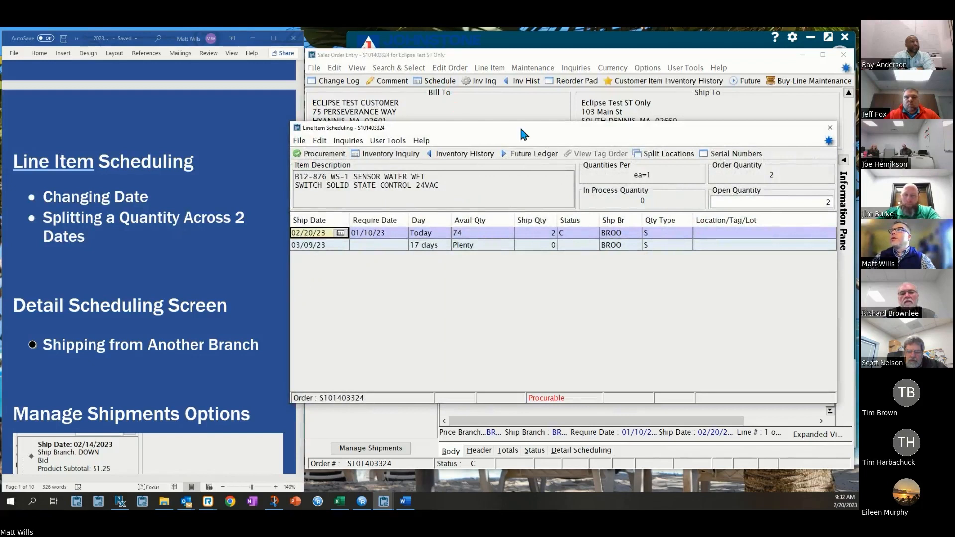
left_click_drag(523, 128, 489, 120)
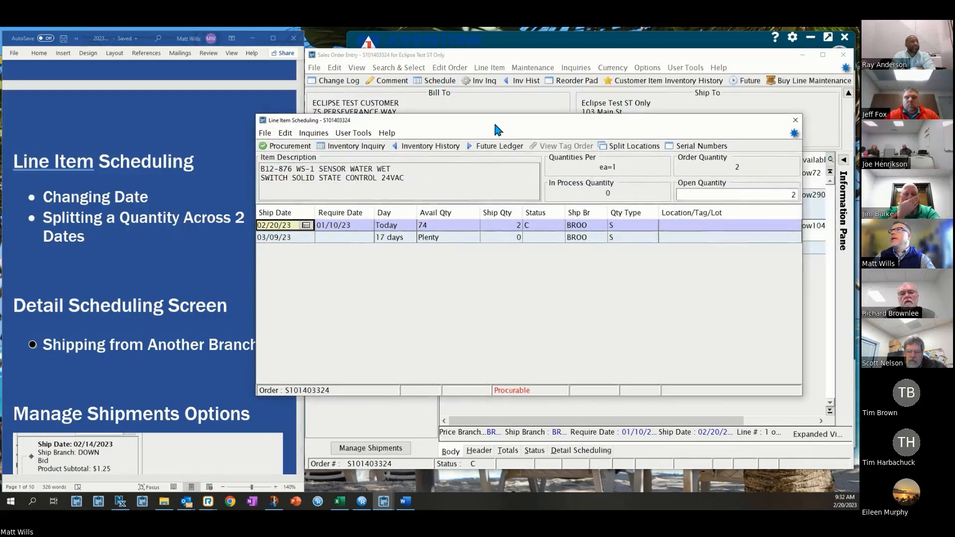
Step: Reschedule the sensor's ship date to 02/22/23 and return to the order body
left_click(308, 226)
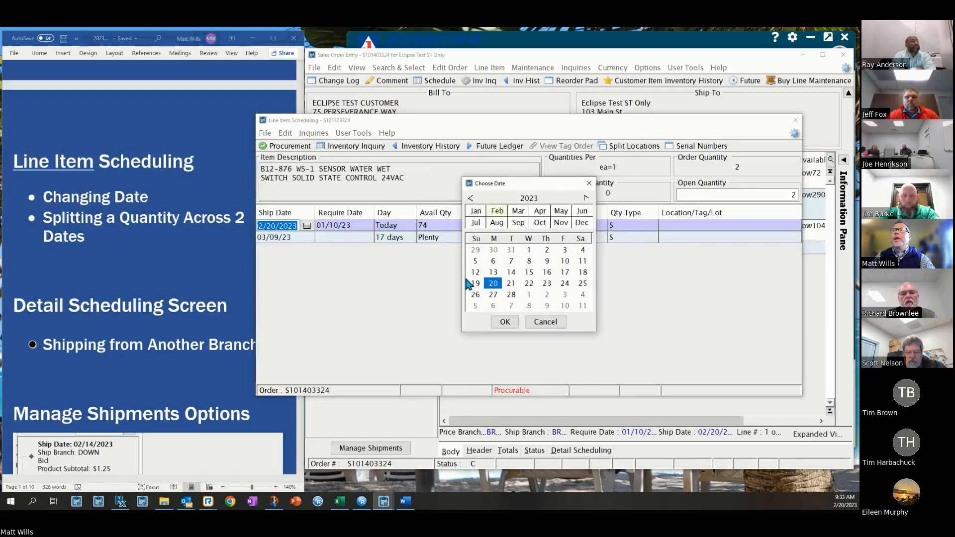
left_click(529, 284)
left_click(504, 322)
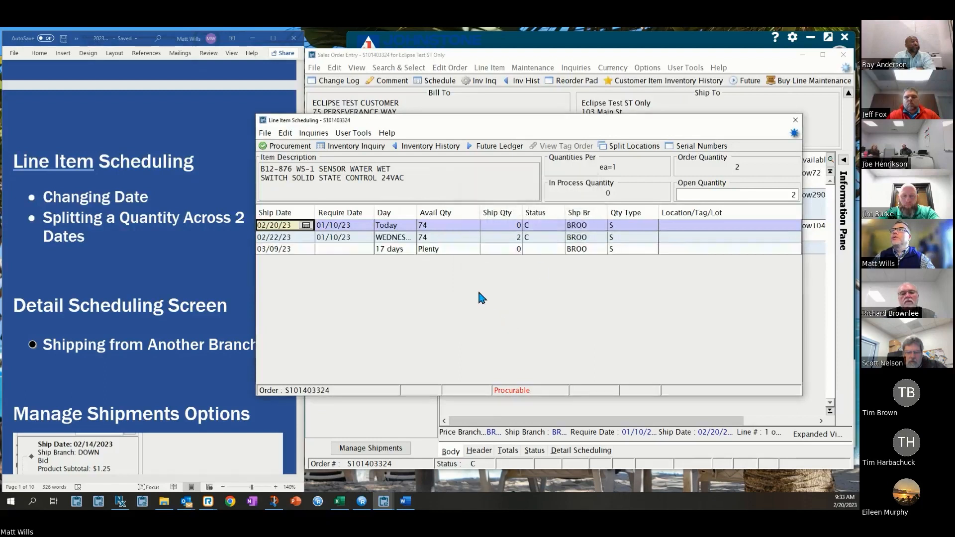
left_click(290, 241)
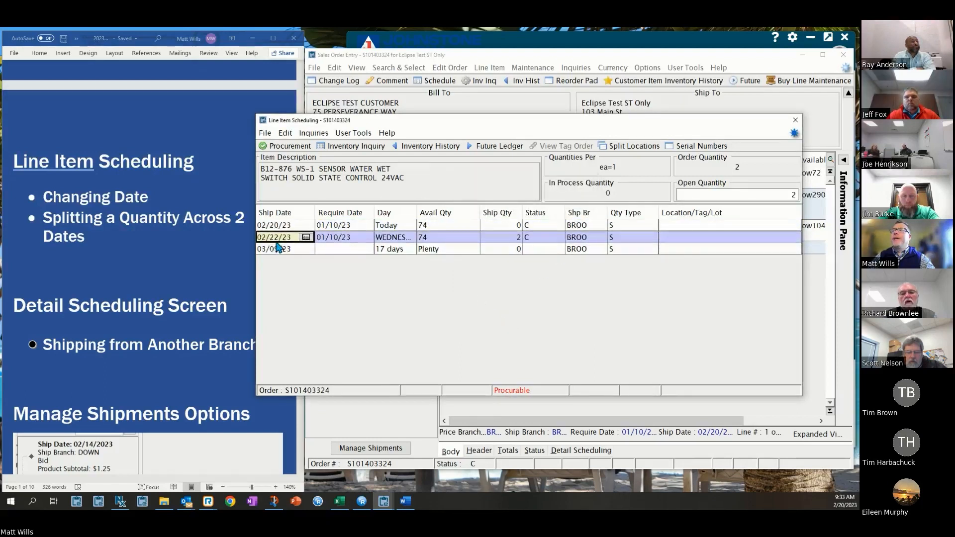
left_click(511, 240)
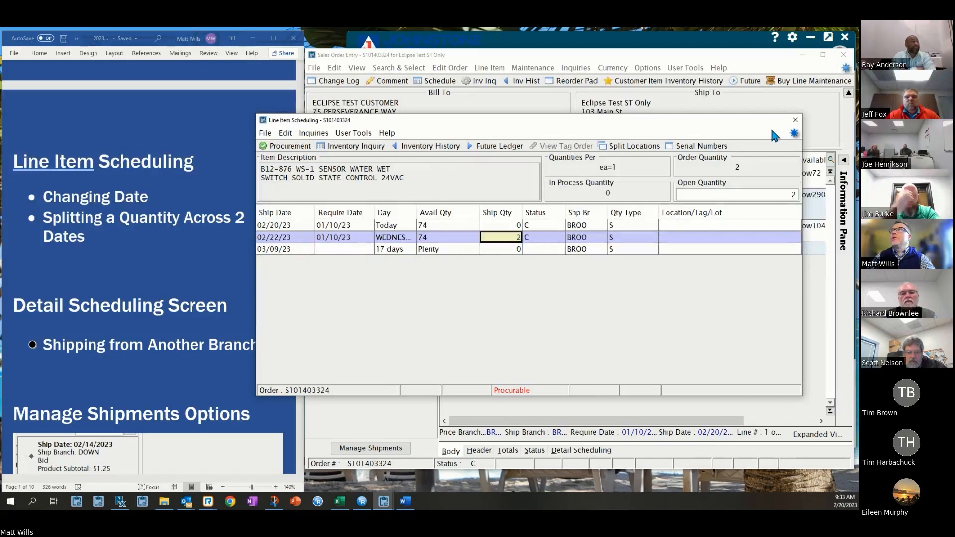
left_click(794, 120)
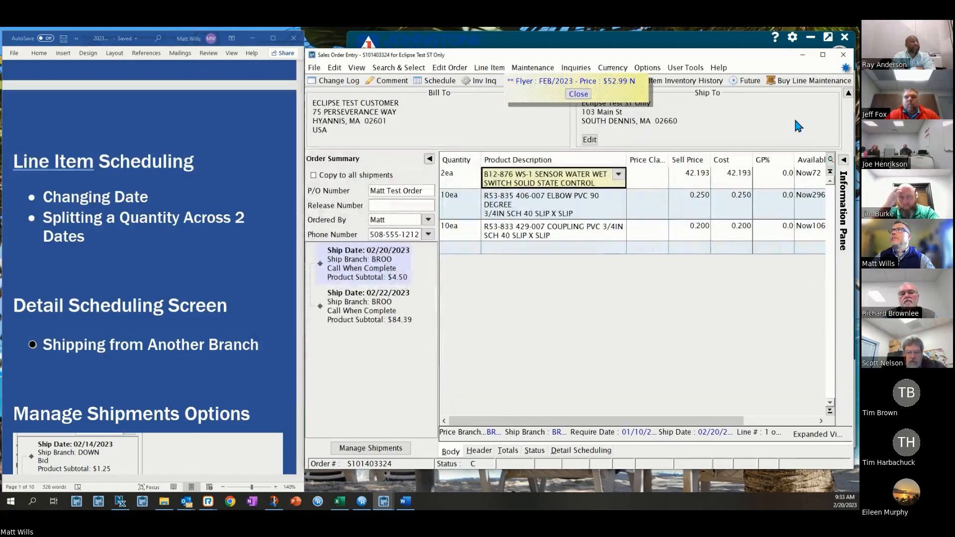
left_click(578, 94)
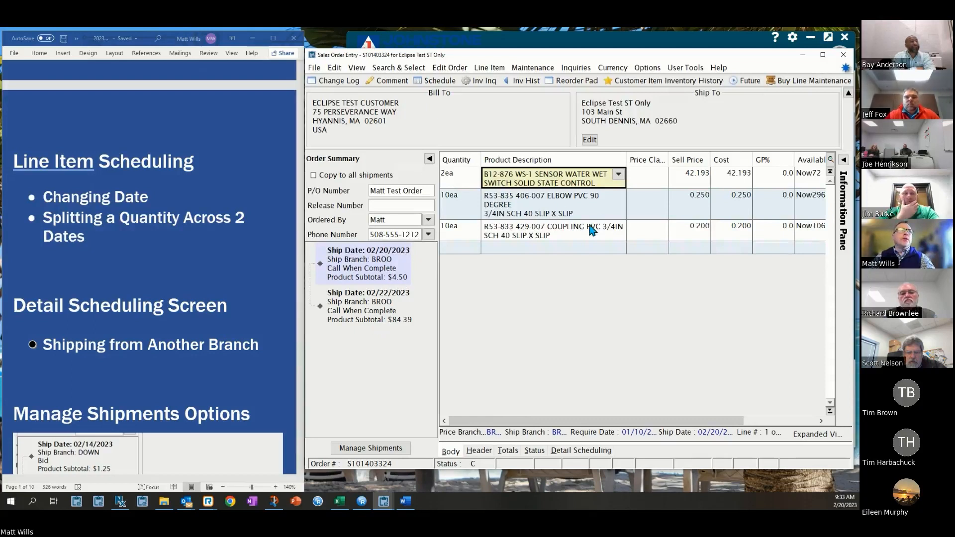
Step: Select the 02/22/2023 shipment and switch the line item columns to the Qty Shipped / Extension view
left_click(384, 310)
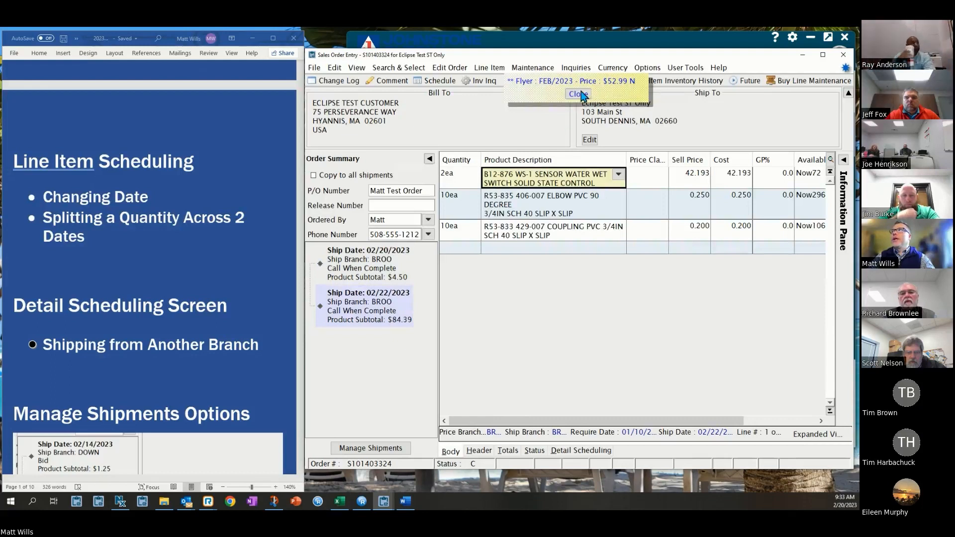
left_click(578, 94)
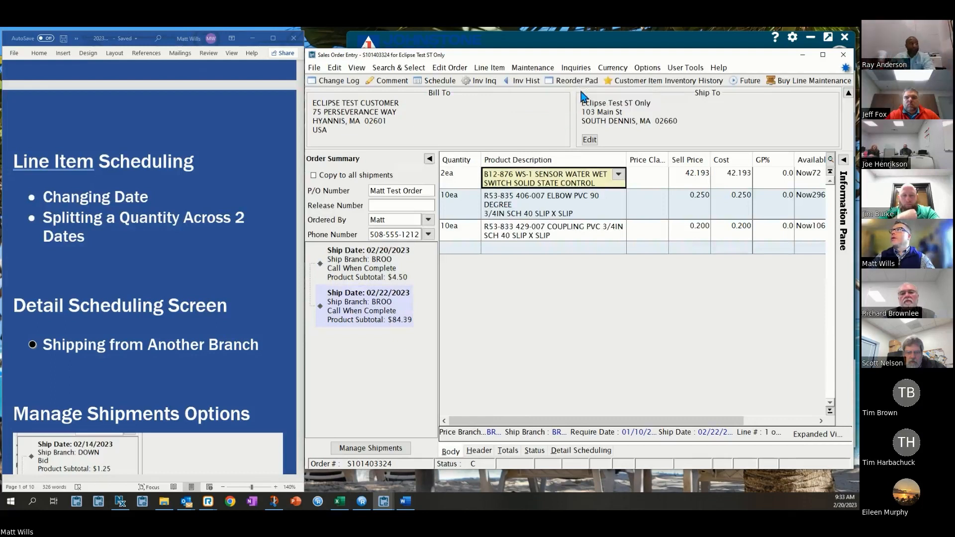
left_click(831, 160)
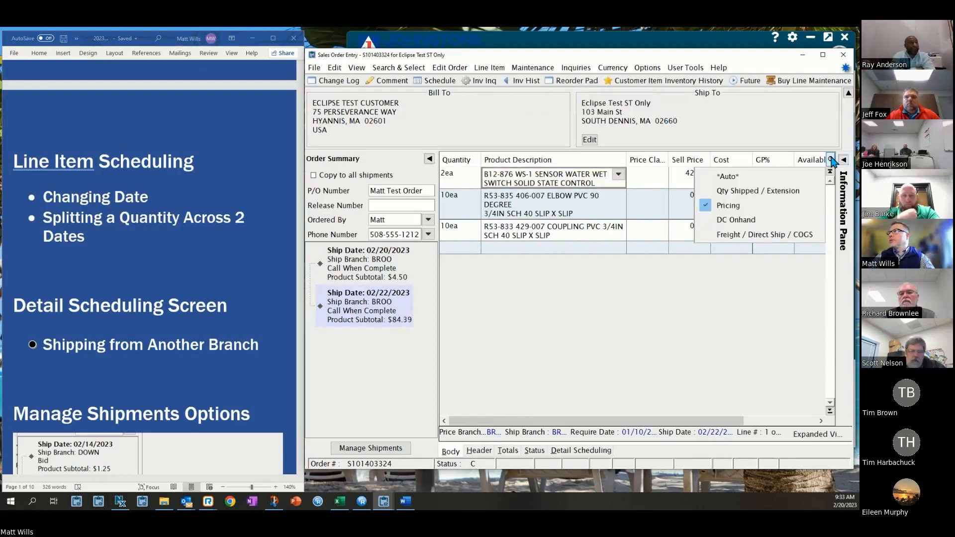
left_click(785, 192)
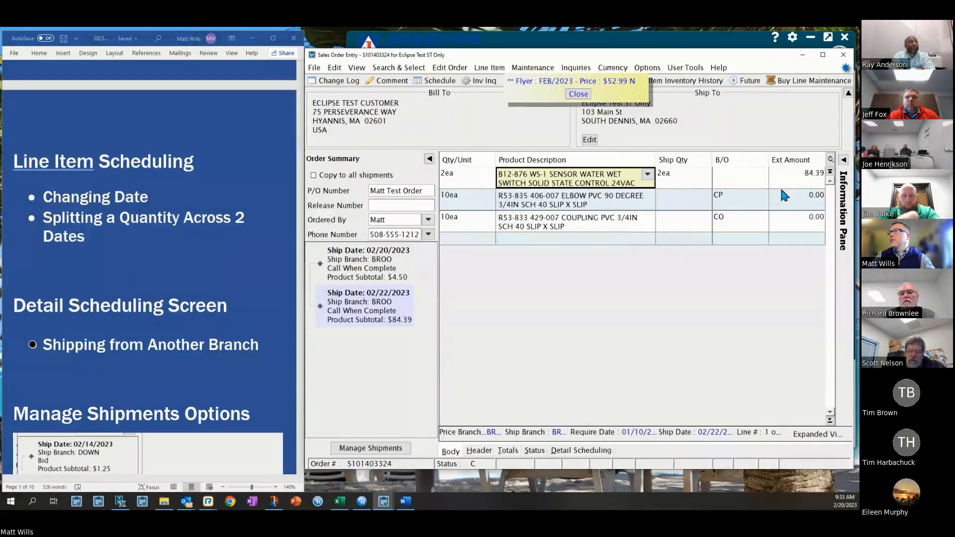
left_click(577, 94)
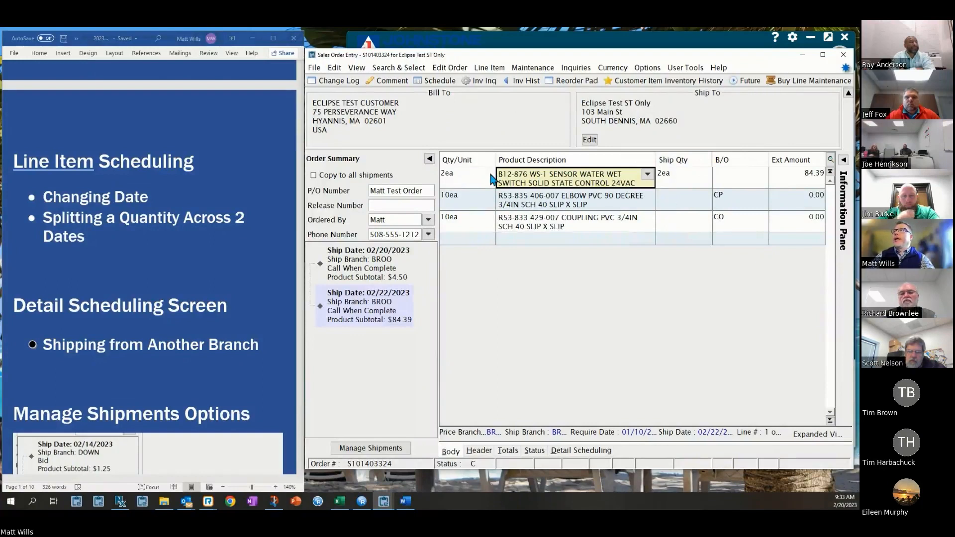
Step: Compare the shipped quantities of each product in the 02/20/2023 and 02/22/2023 shipments
left_click(367, 258)
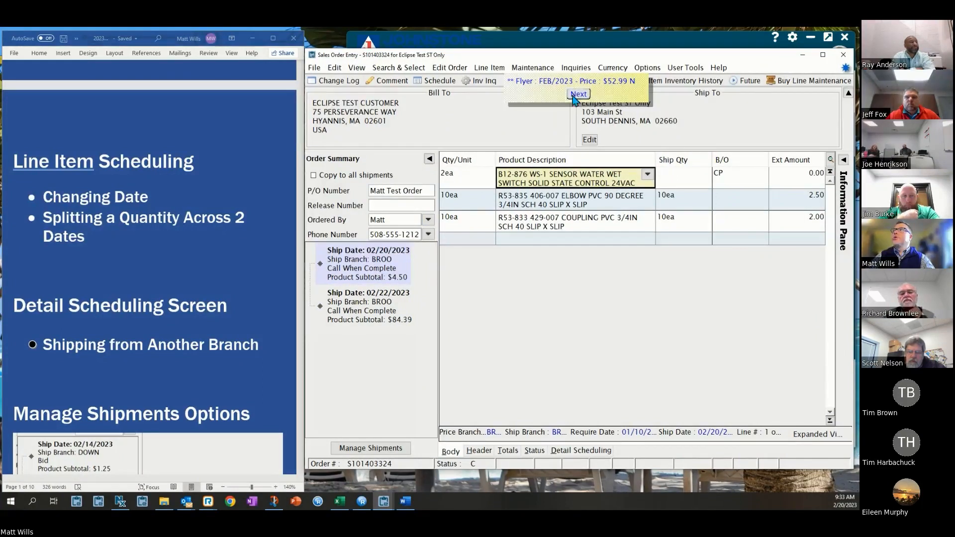
left_click(579, 94)
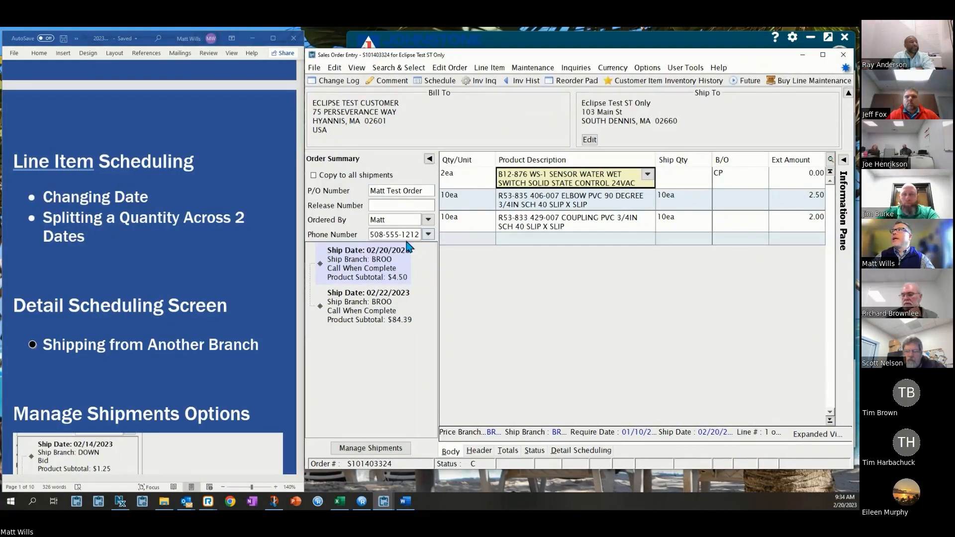
left_click(675, 199)
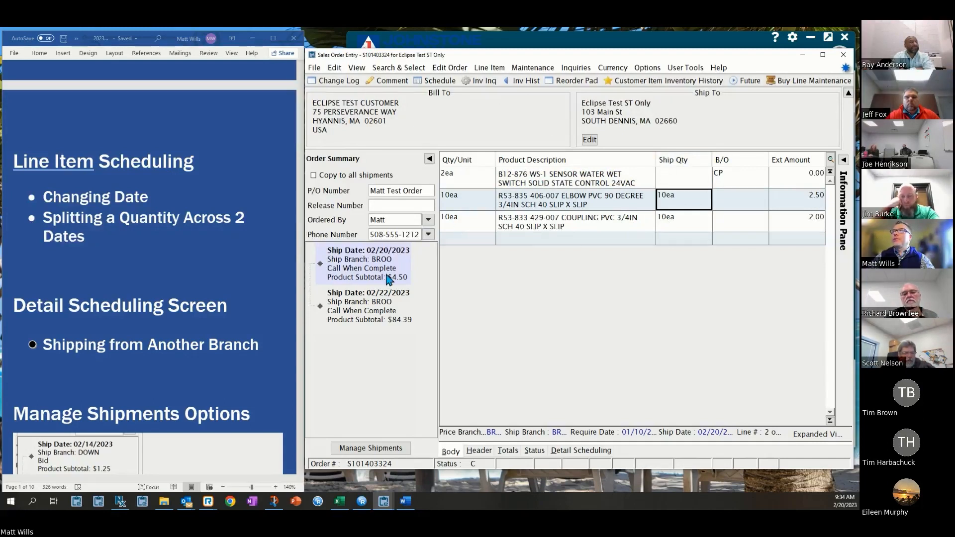
left_click(372, 306)
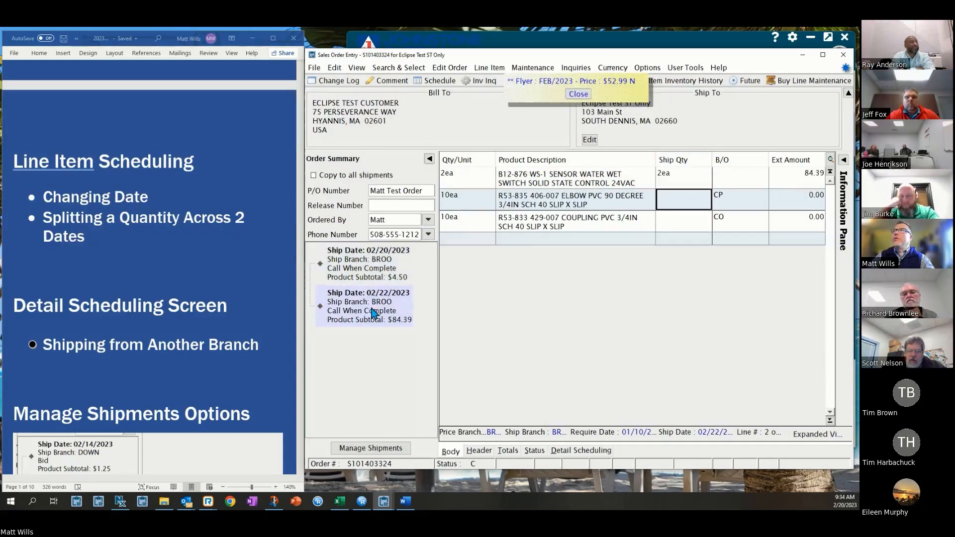
left_click(666, 175)
left_click(579, 94)
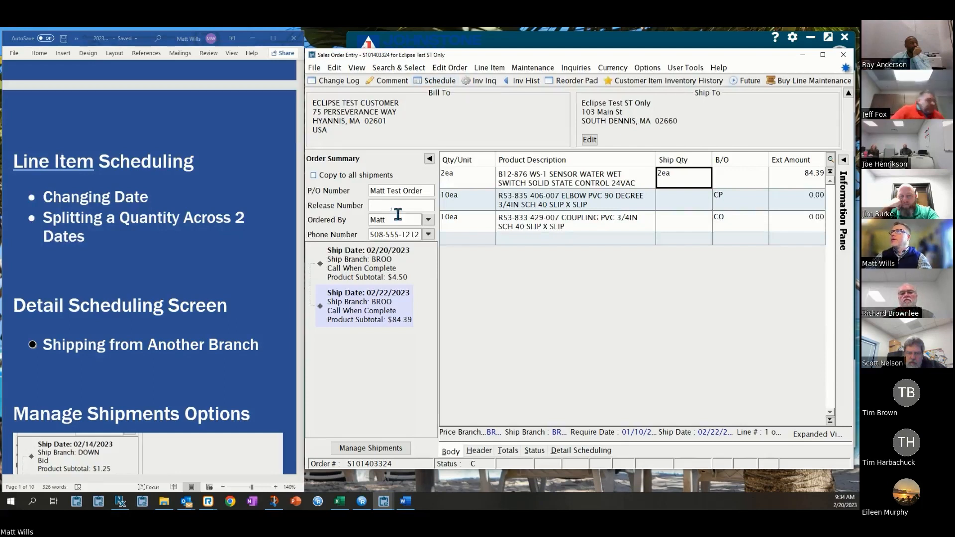
Step: Split the sensor across both ship dates by setting its 02/20/23 ship quantity to 1, and return to the order body
left_click(568, 184)
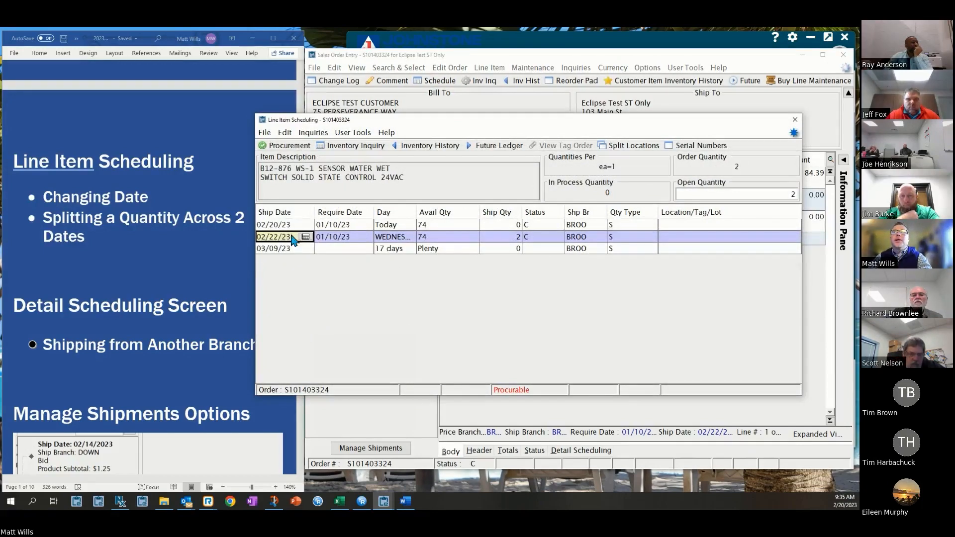
left_click(506, 226)
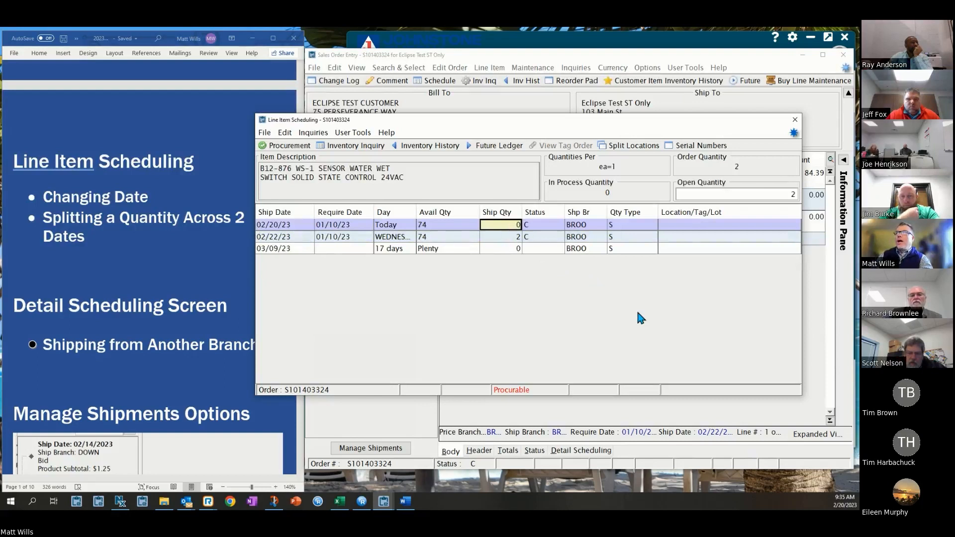
type("1")
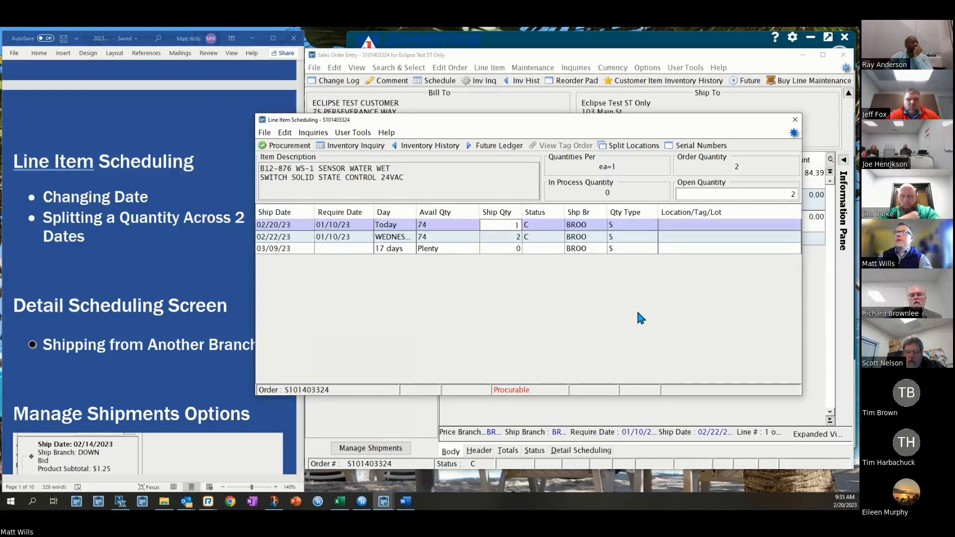
key("Return")
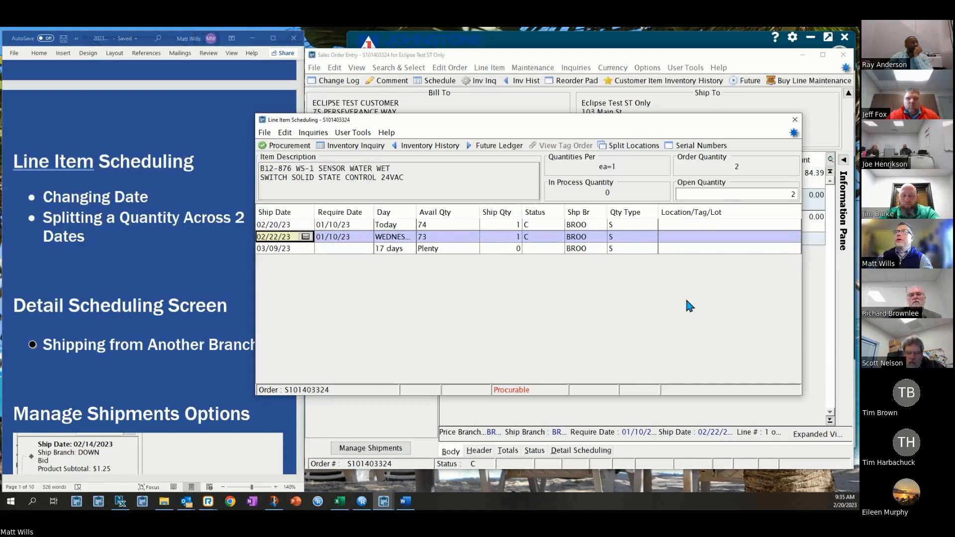
left_click(290, 225)
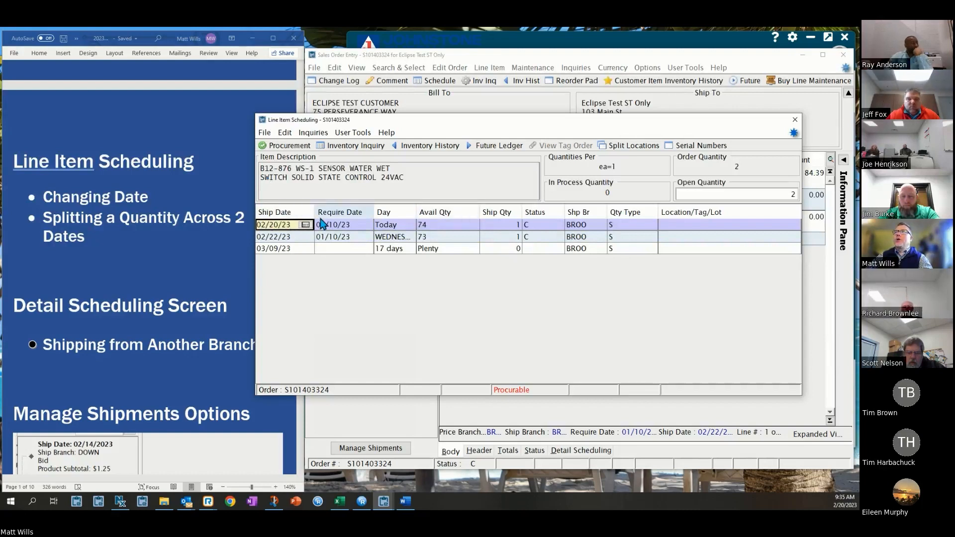
left_click(491, 238)
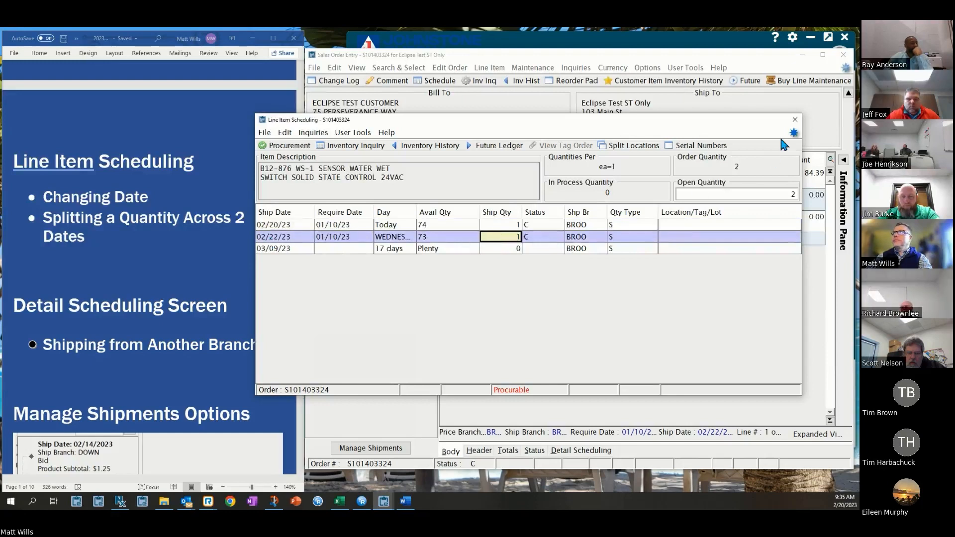
left_click(794, 119)
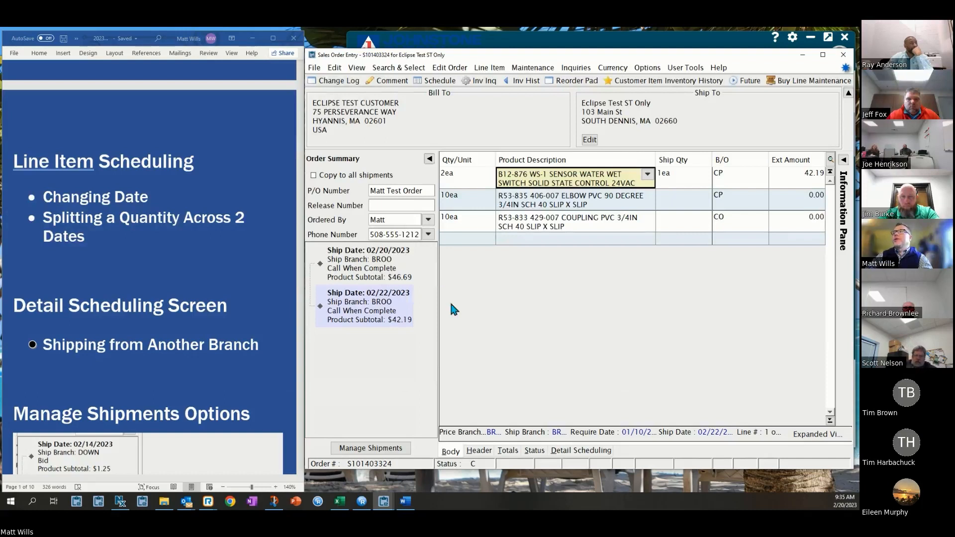
Step: Open the detail scheduling screen and go through the ship date, status, via and ship branch fields of the 02/20/23 sensor line
left_click(572, 451)
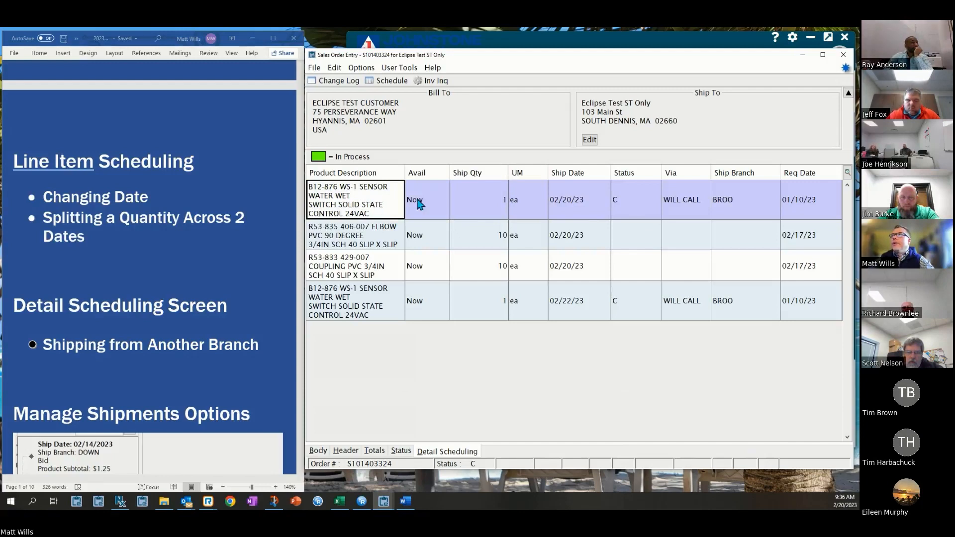
left_click(573, 206)
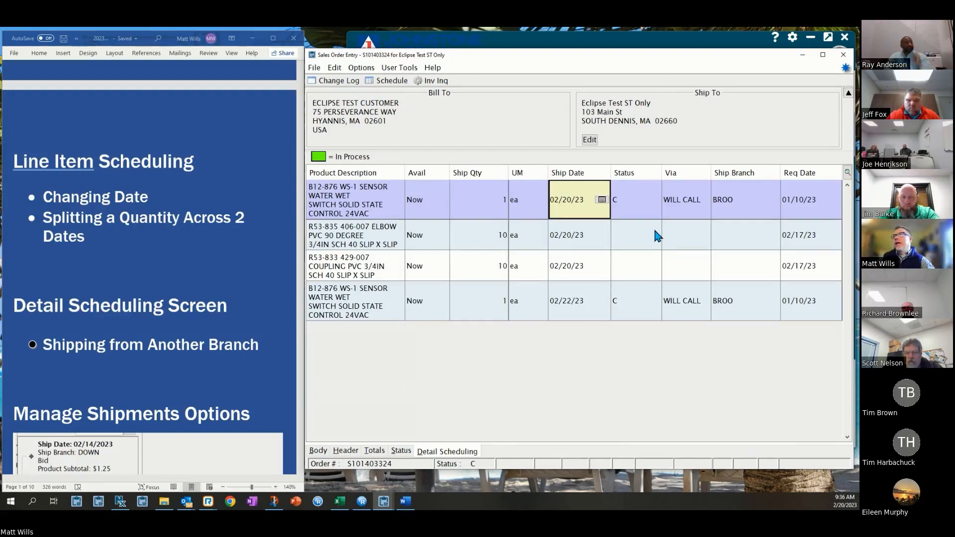
key("Tab")
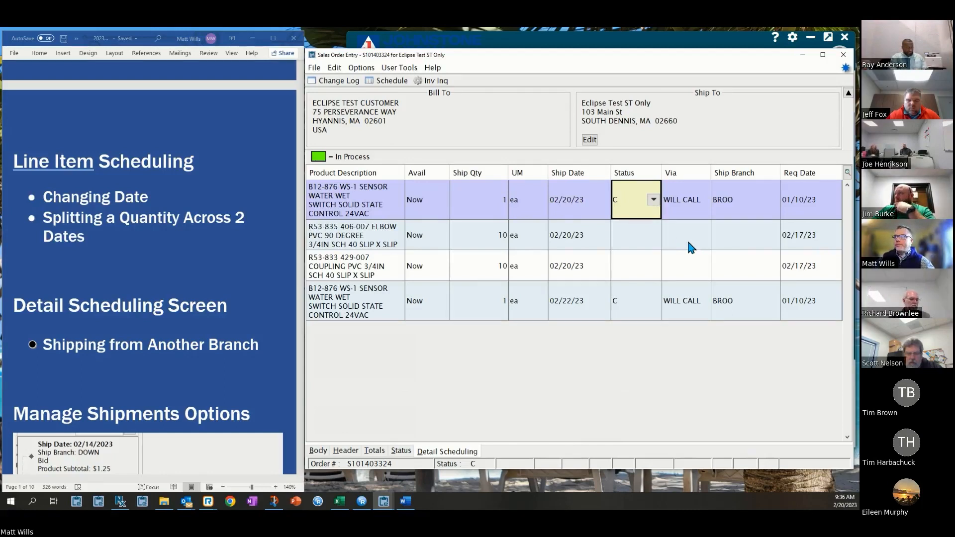
key("Tab")
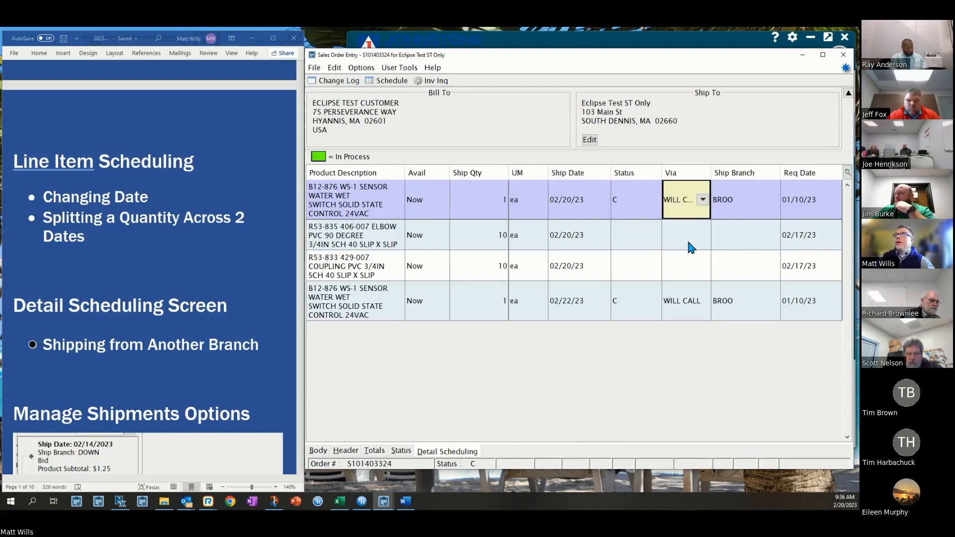
key("Tab")
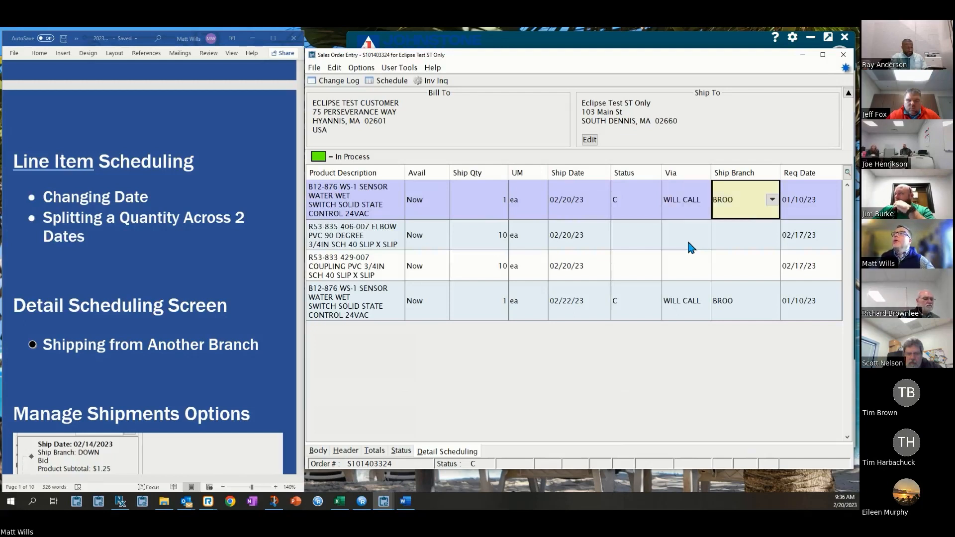
Step: Examine the status, via and ship branch fields of the elbow and coupling lines scheduled for 02/20/23
left_click(651, 235)
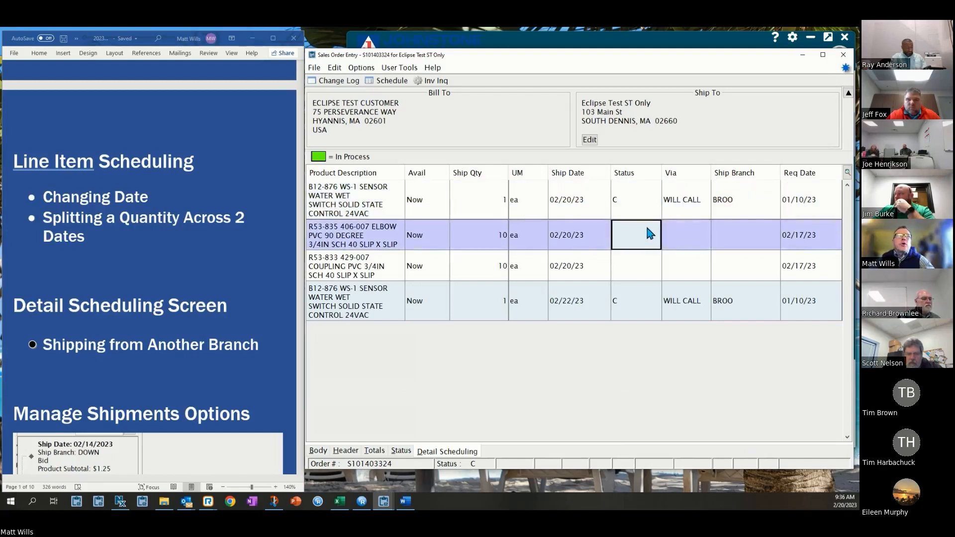
left_click(639, 272)
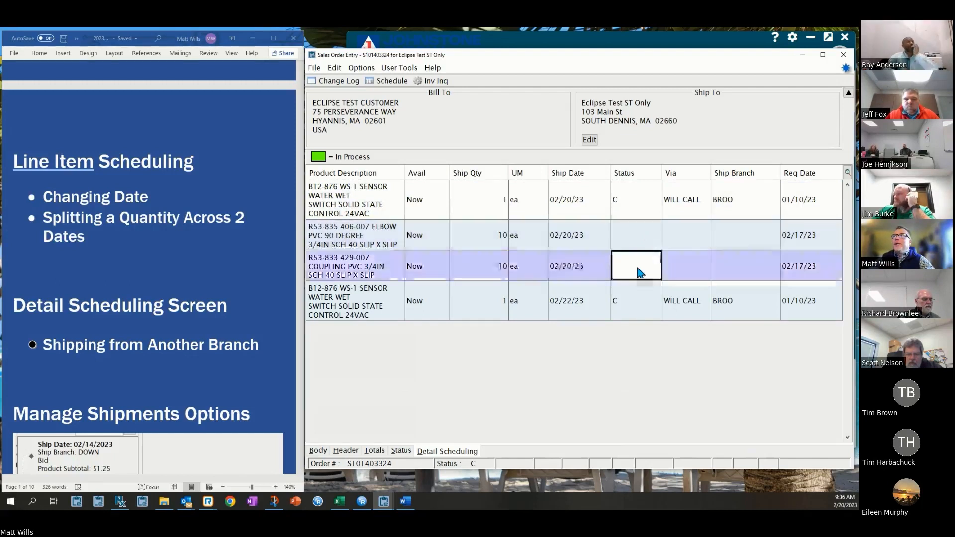
left_click(637, 239)
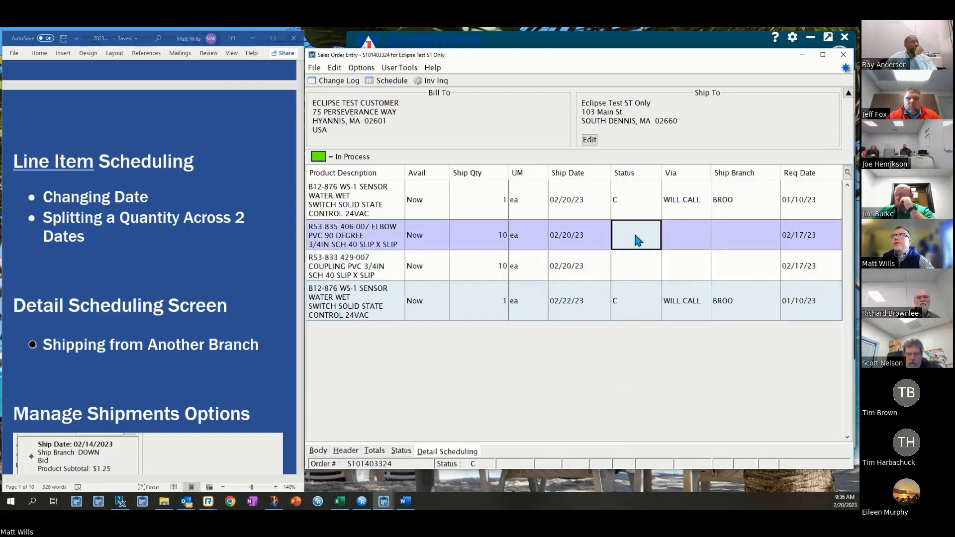
left_click(699, 241)
left_click(752, 241)
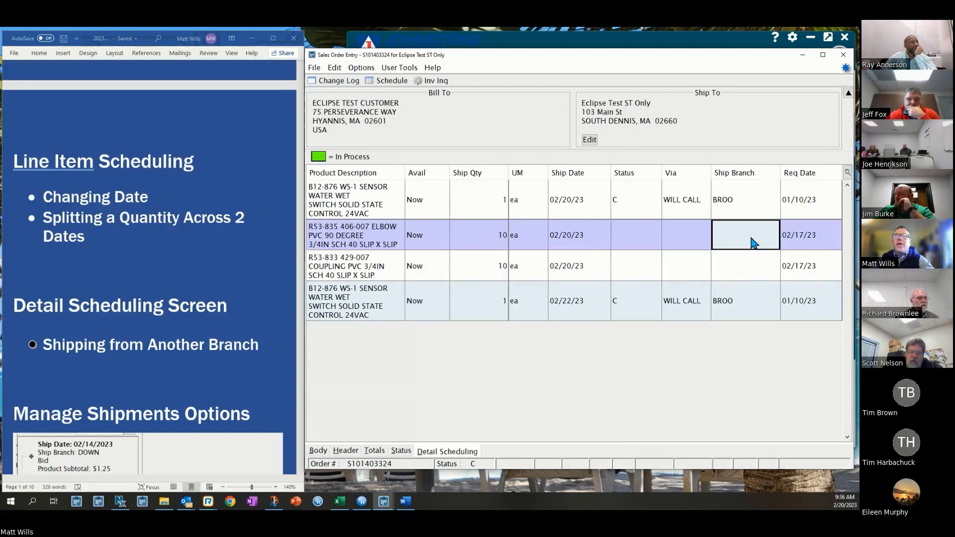
left_click(634, 243)
left_click(640, 268)
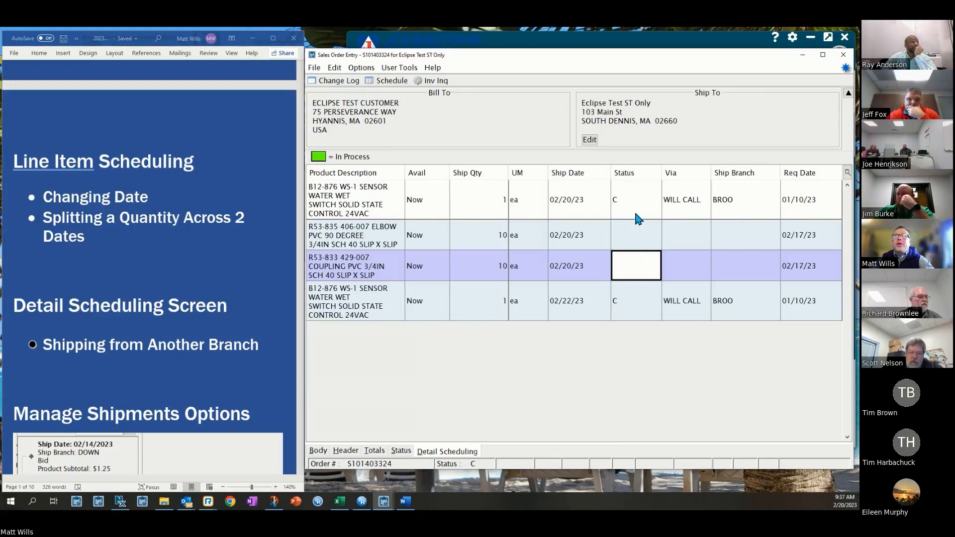
left_click(639, 238)
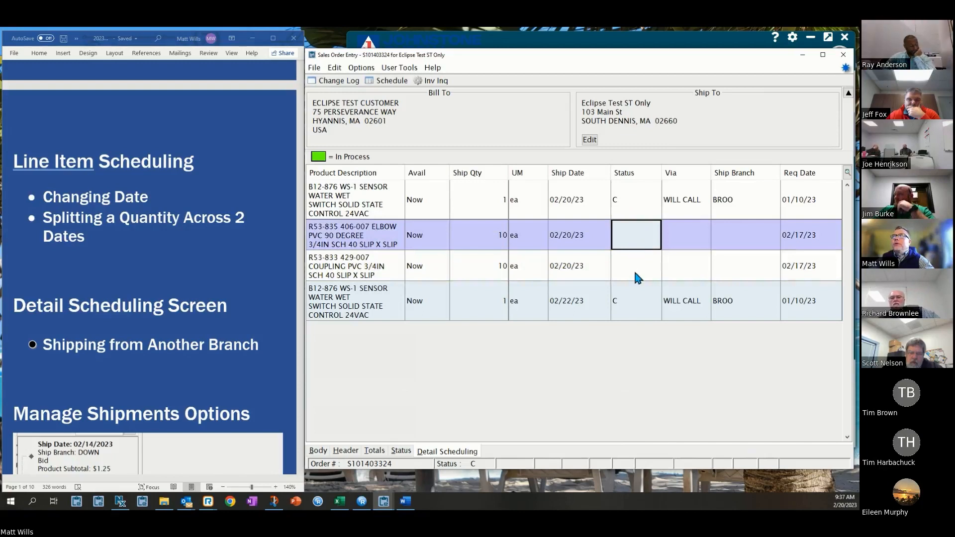
Step: Compare the ship date, status, via and ship branch fields of the sensor's 02/20/23 and 02/22/23 lines
left_click(637, 213)
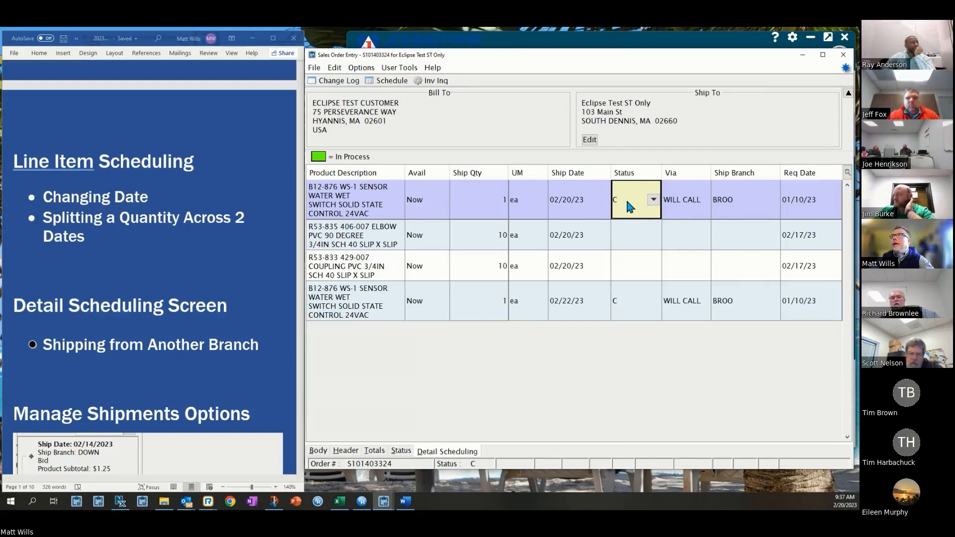
left_click(584, 208)
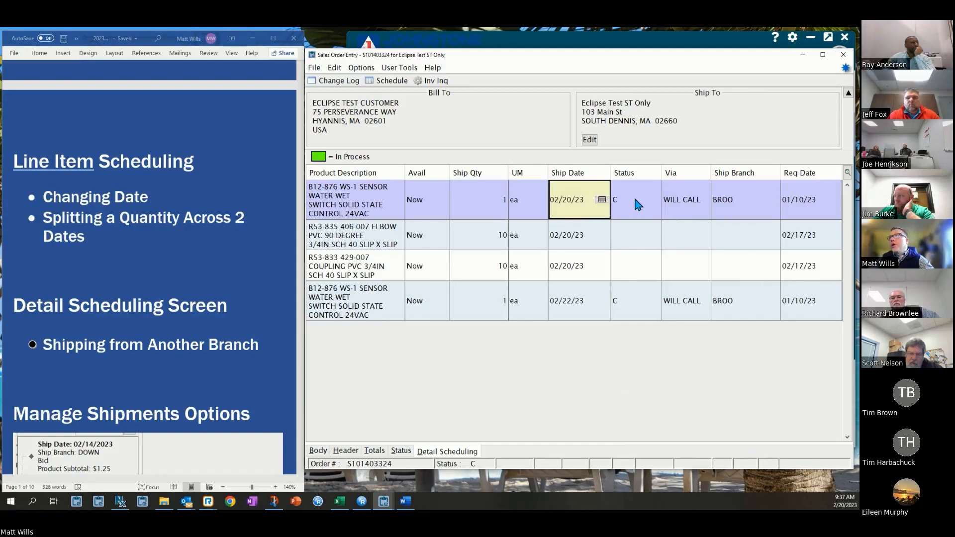
left_click(685, 206)
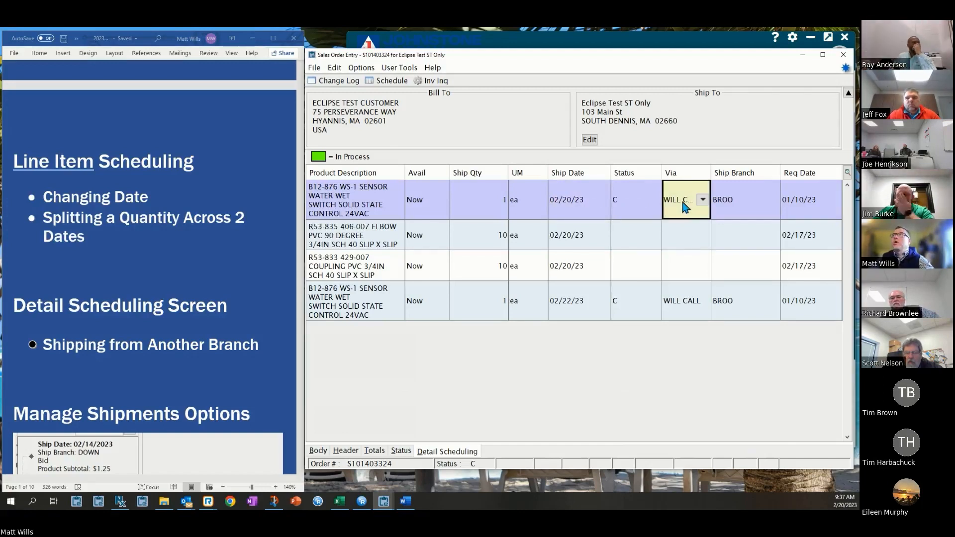
left_click(729, 204)
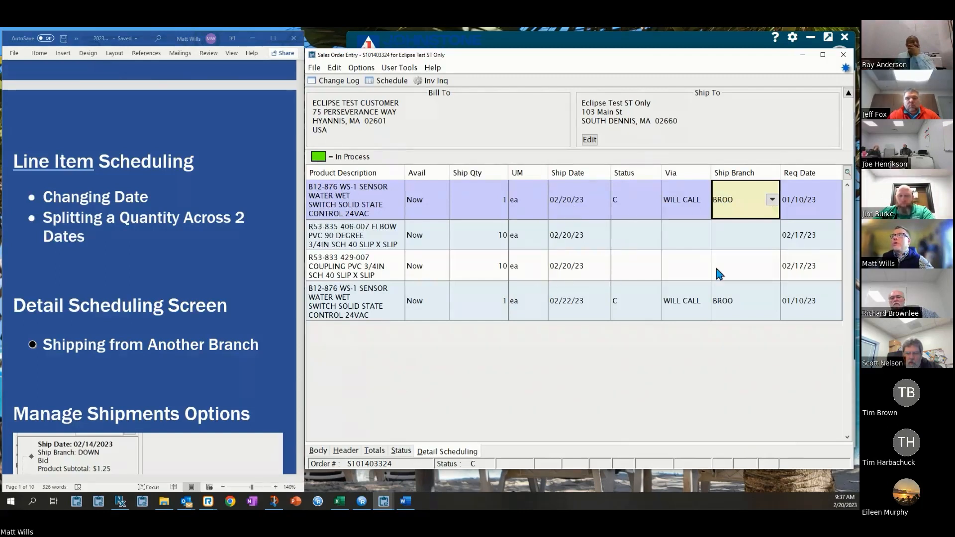
left_click(640, 307)
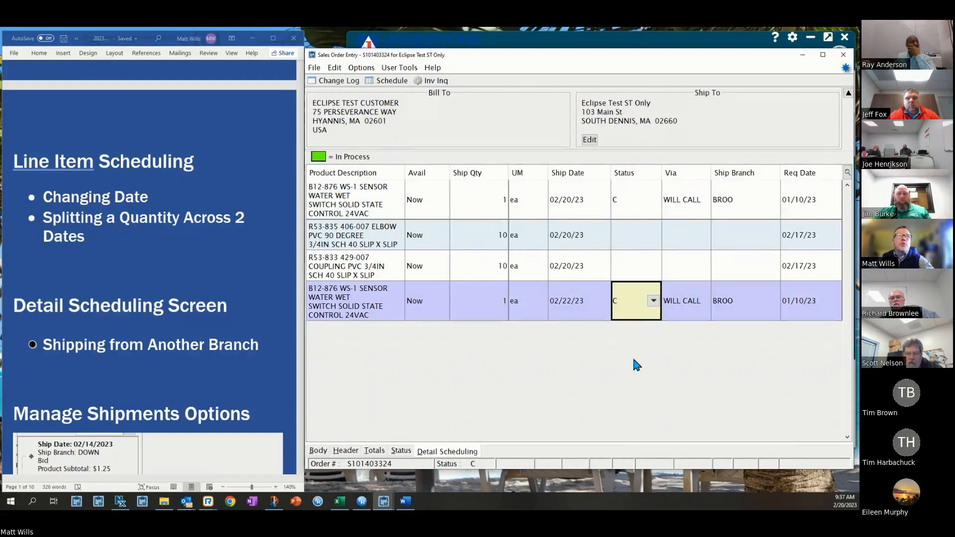
key("shift+Tab")
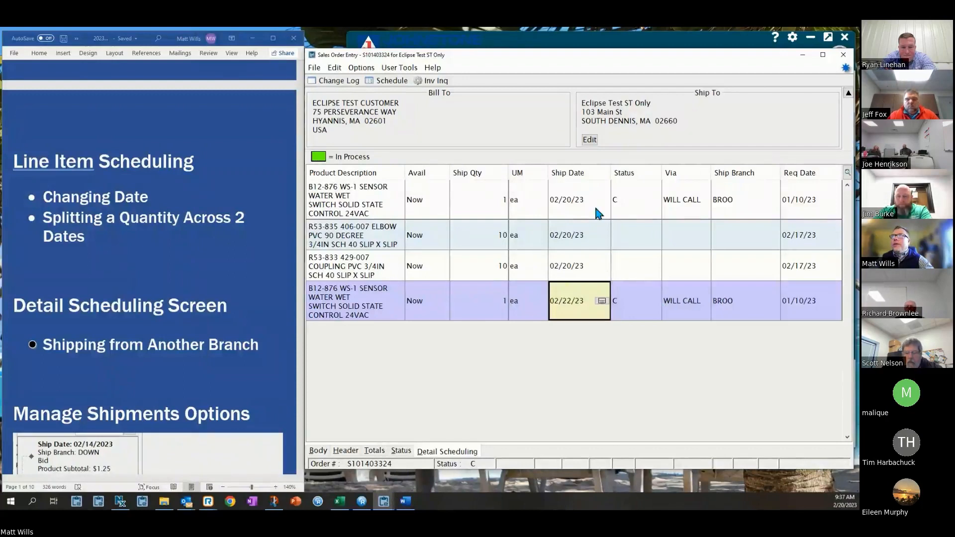
left_click(637, 297)
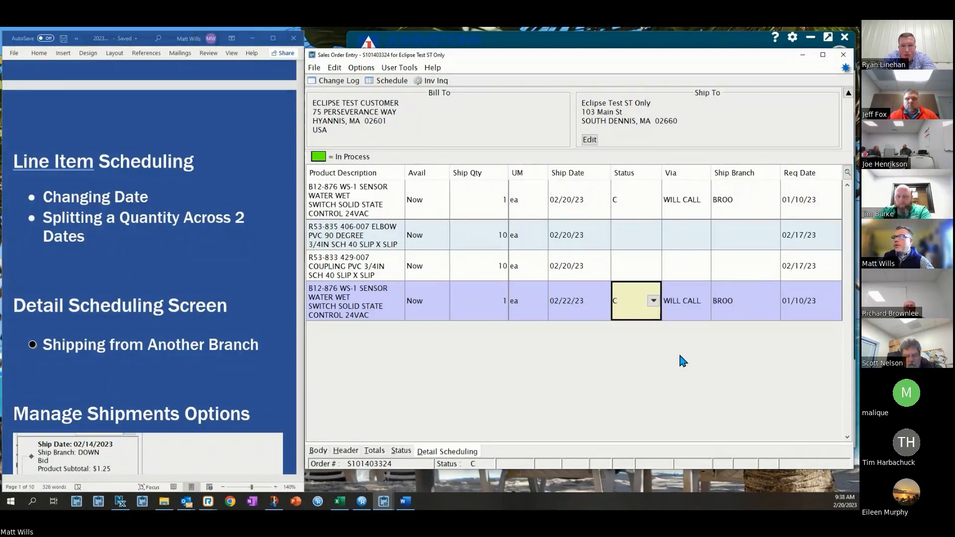
key("Tab")
key("Tab")
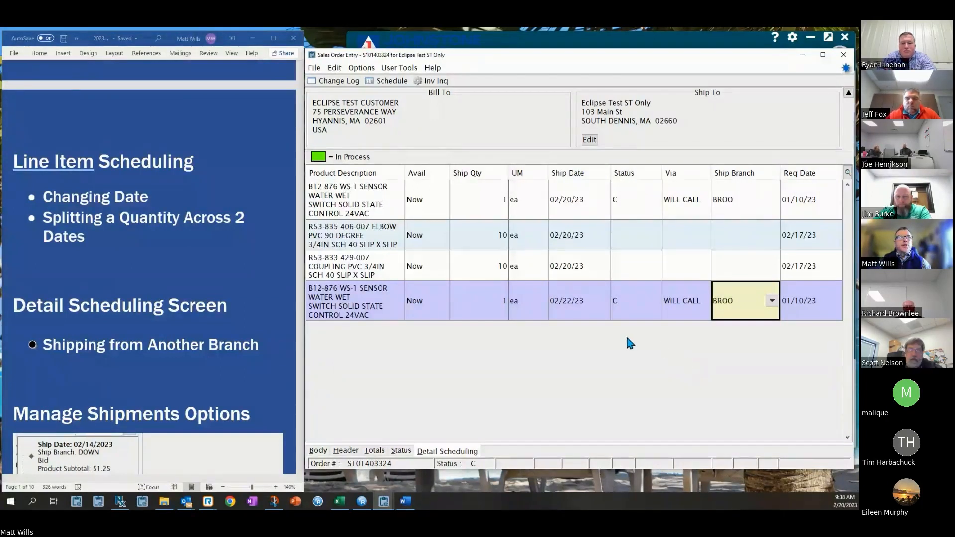
Step: Set the ship branch of the sensor's 02/22/23 line to DOWN
left_click(494, 313)
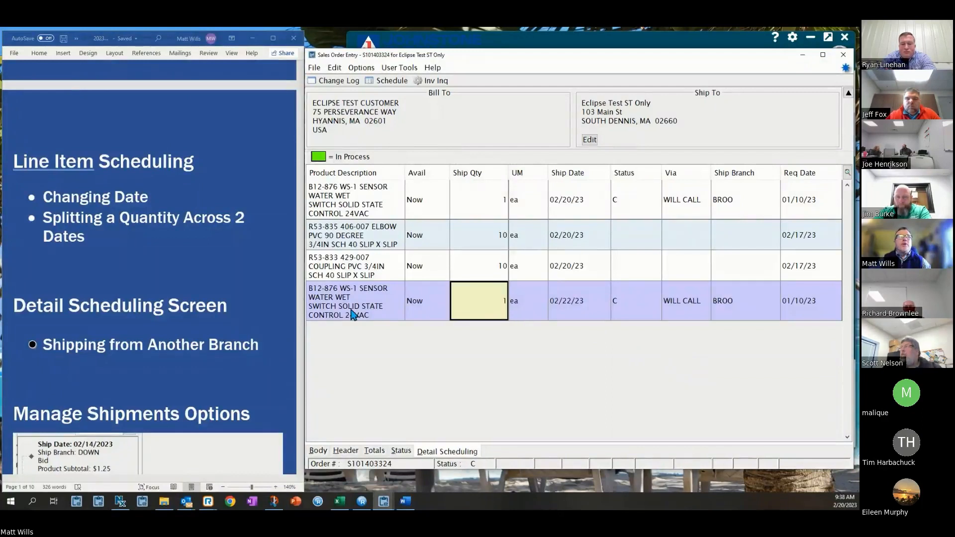
left_click(728, 306)
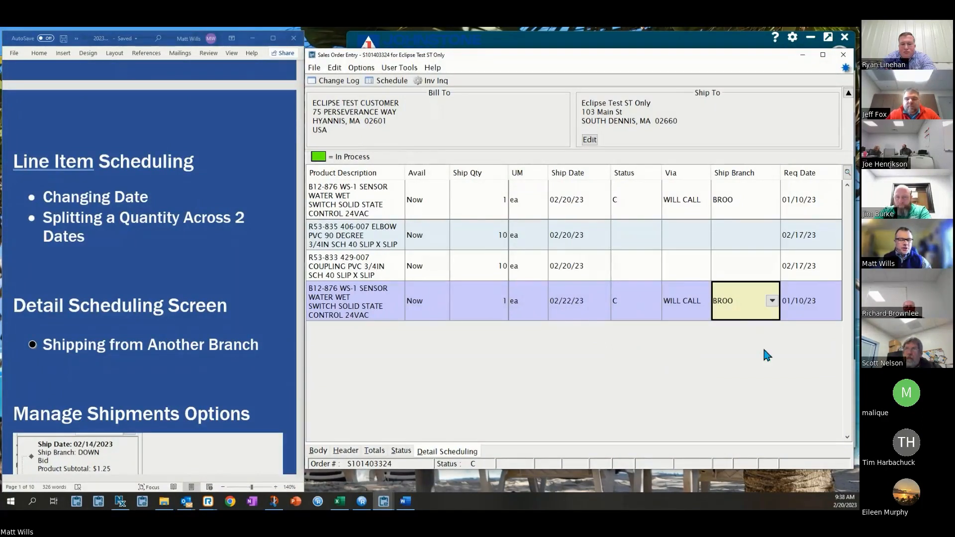
type("down")
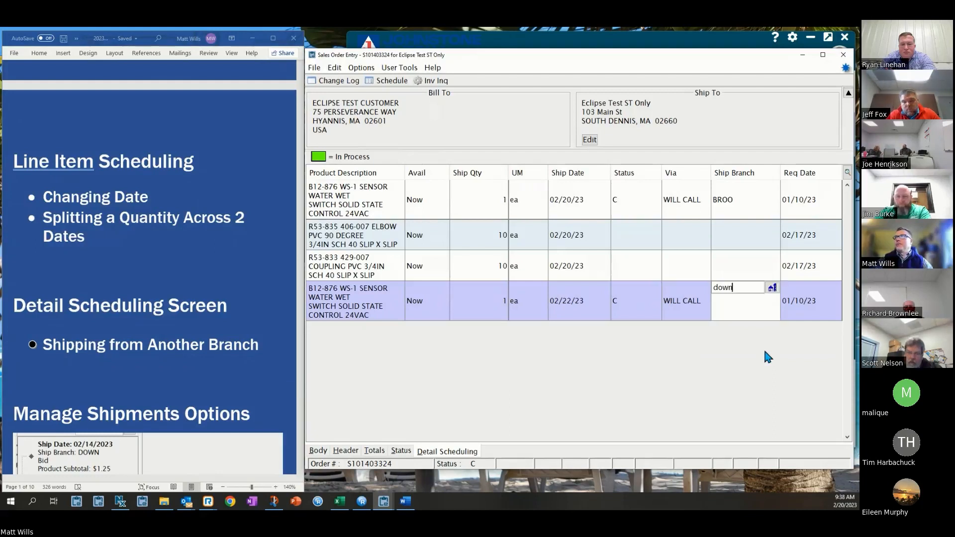
key("Return")
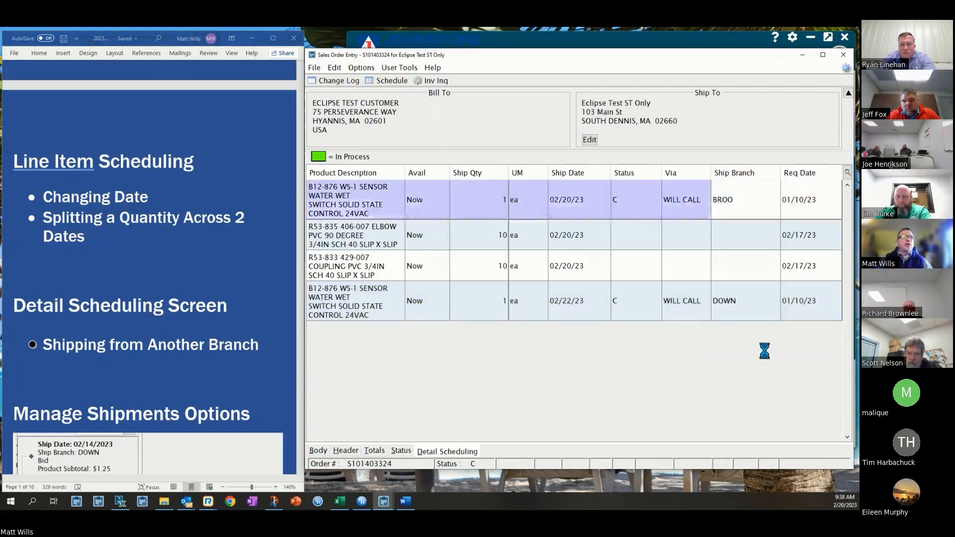
left_click(682, 313)
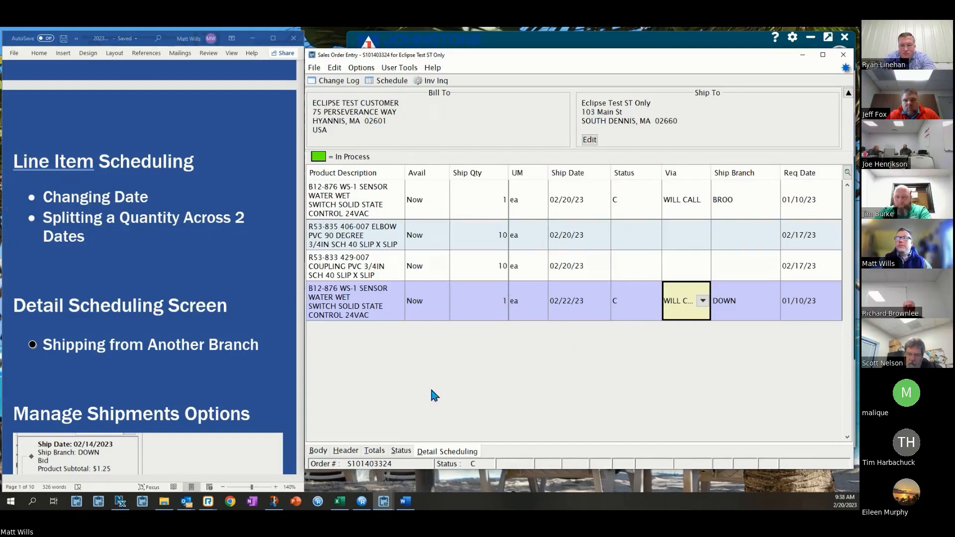
Step: Open the order status screen, view the items on the 02/22/2023 shipment from branch DOWN, and close the item list
left_click(400, 450)
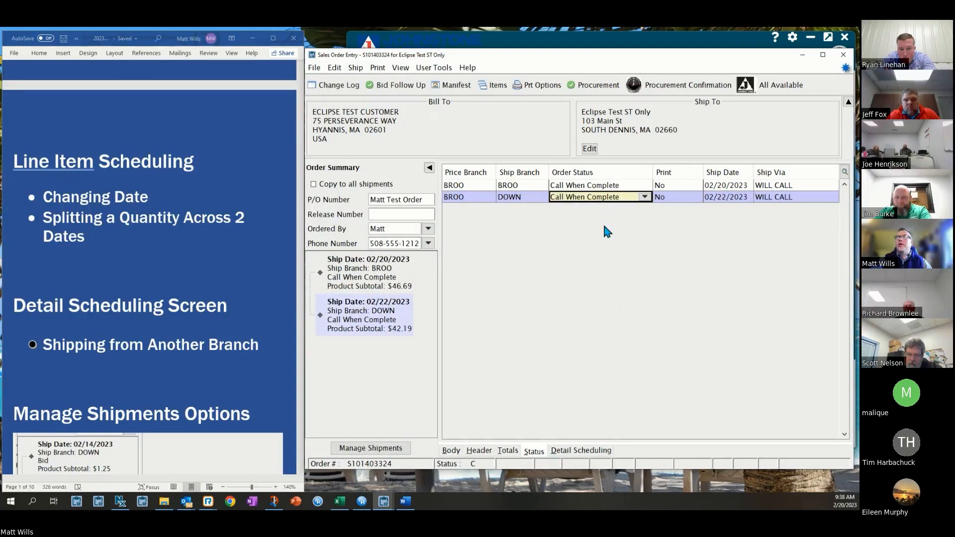
left_click(581, 185)
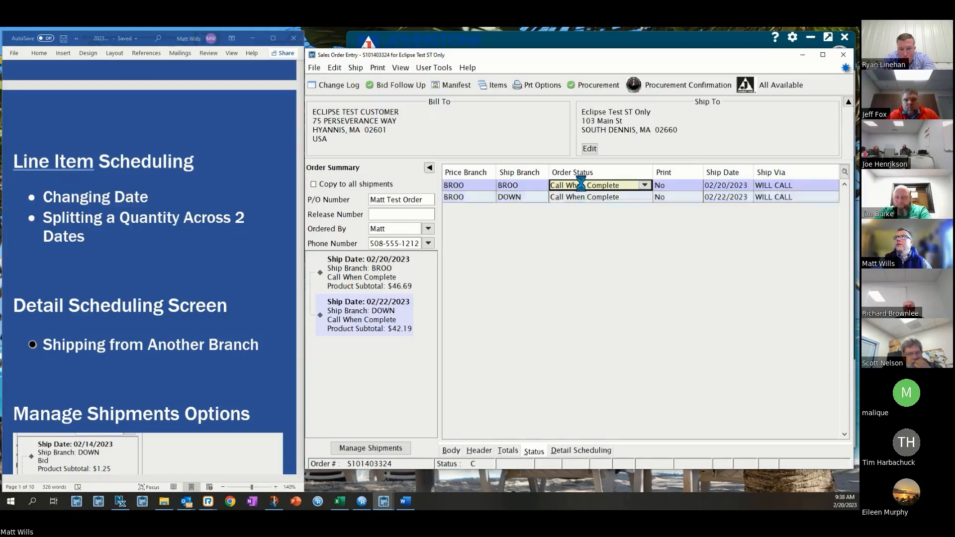
left_click(614, 199)
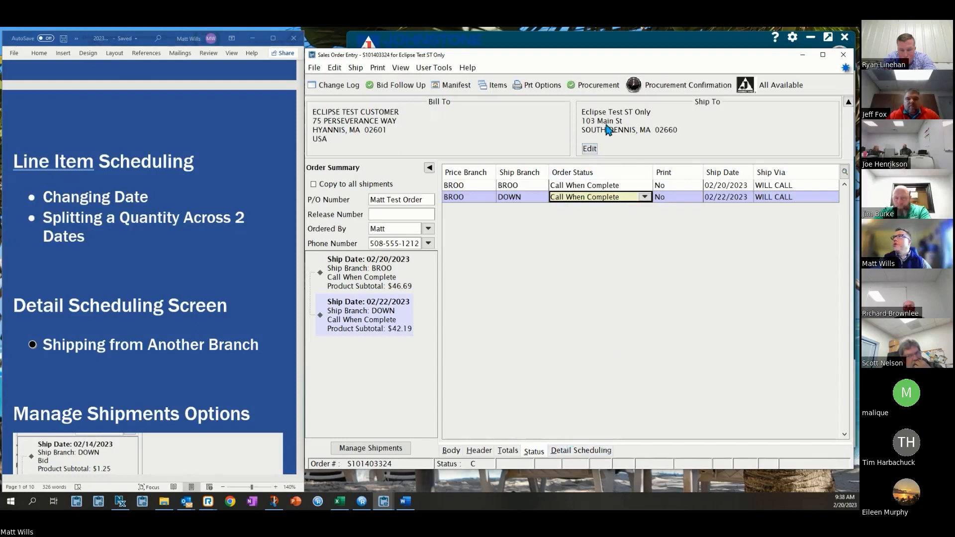
left_click(493, 85)
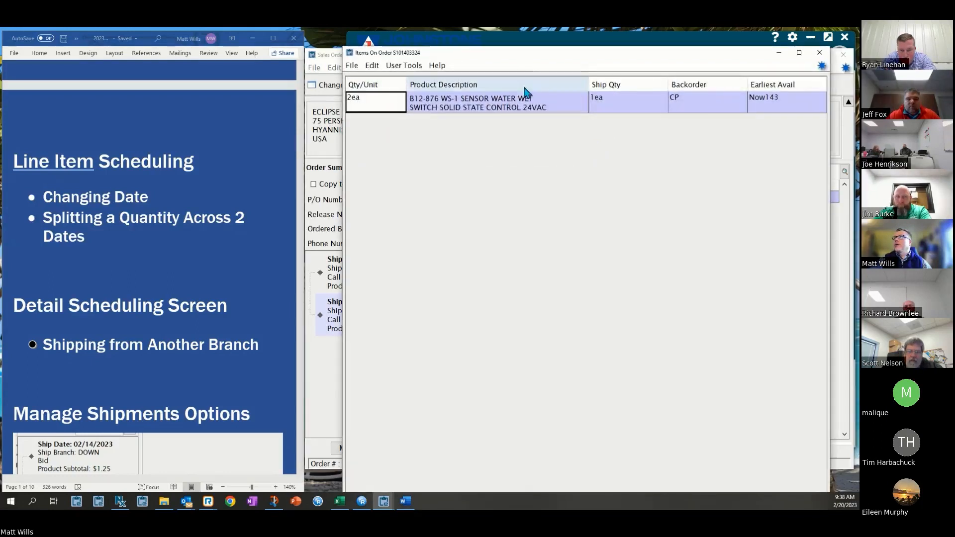
left_click_drag(533, 63, 532, 224)
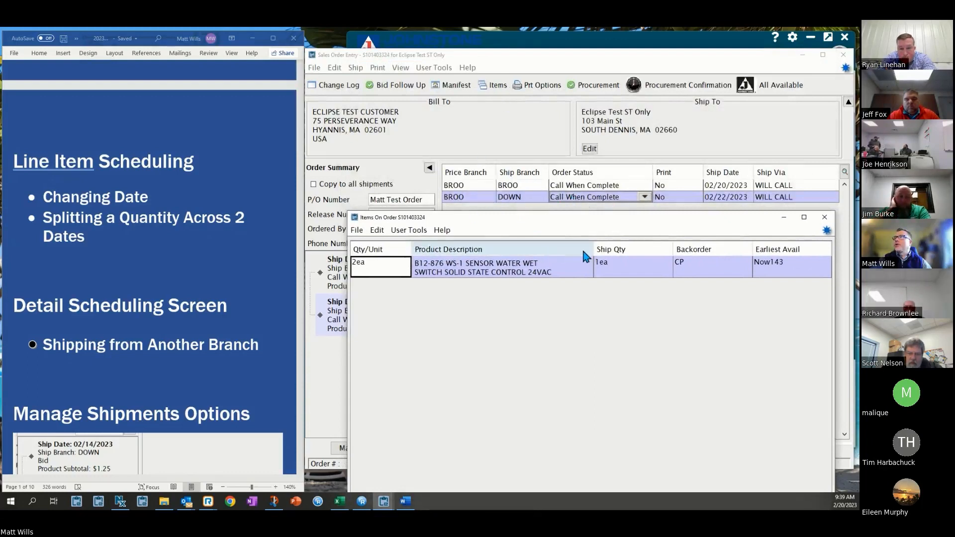
left_click(618, 271)
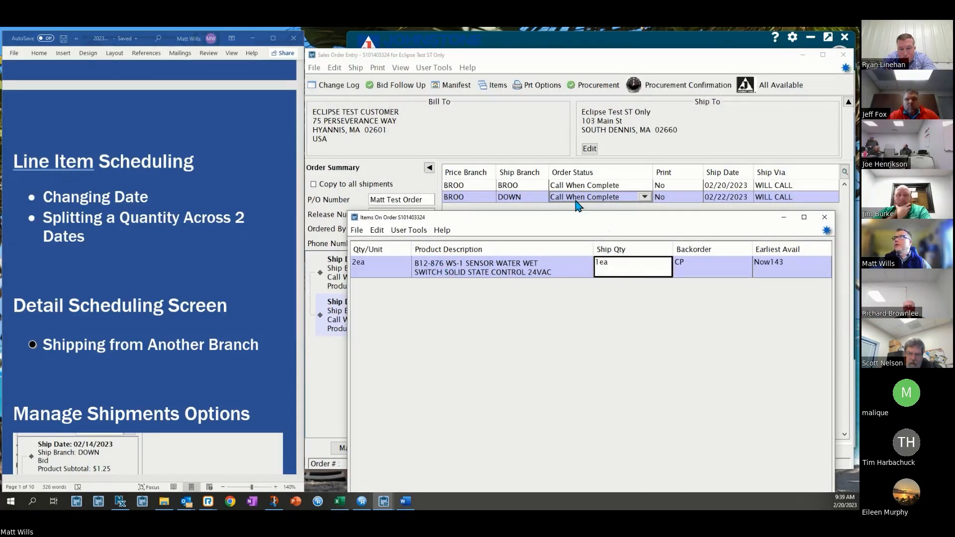
left_click(824, 216)
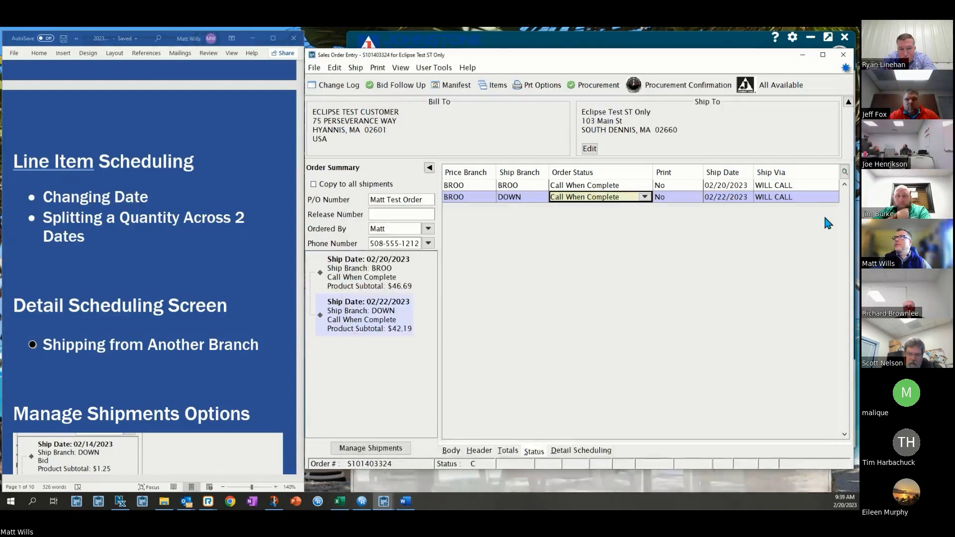
Step: View the items on the 02/20/2023 shipment from branch BROO and close the item list
left_click(617, 185)
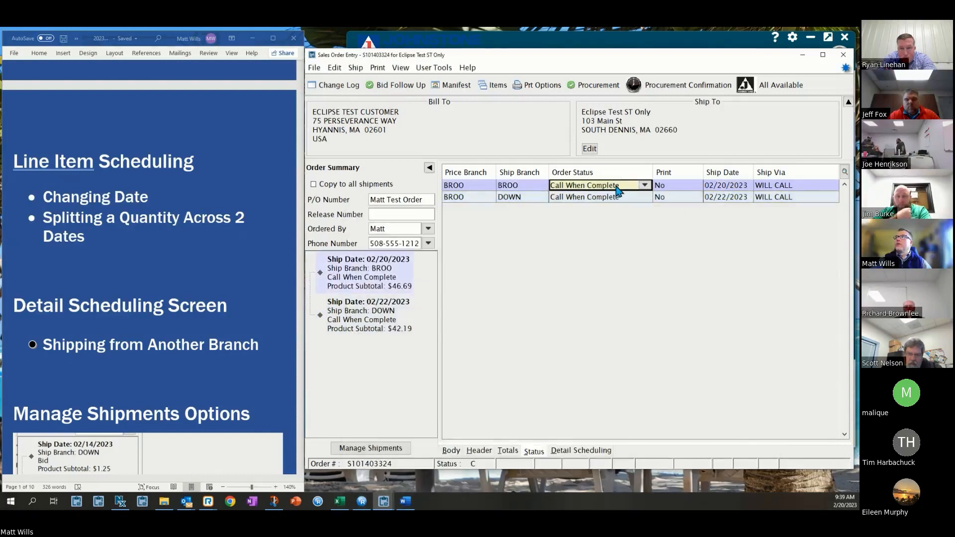
left_click(497, 85)
left_click_drag(507, 59, 516, 227)
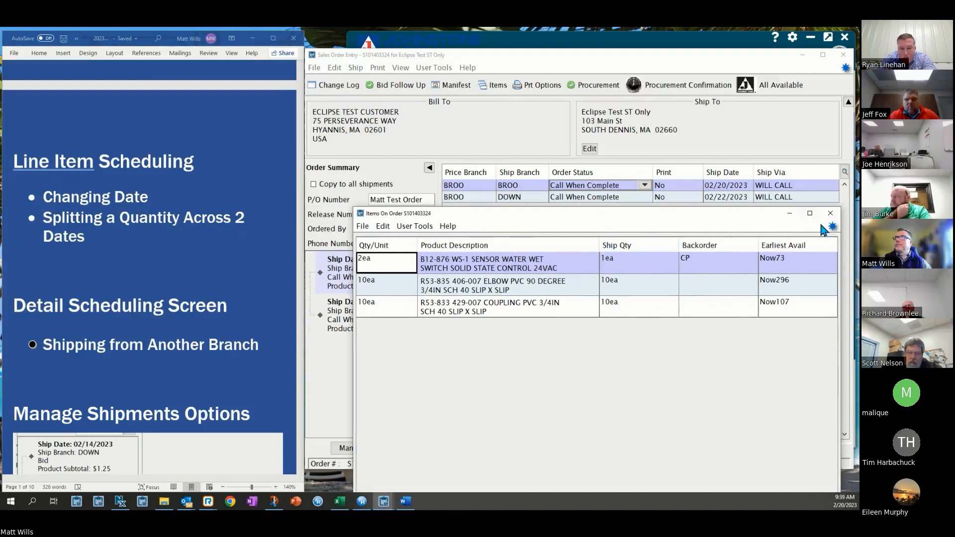
left_click(830, 213)
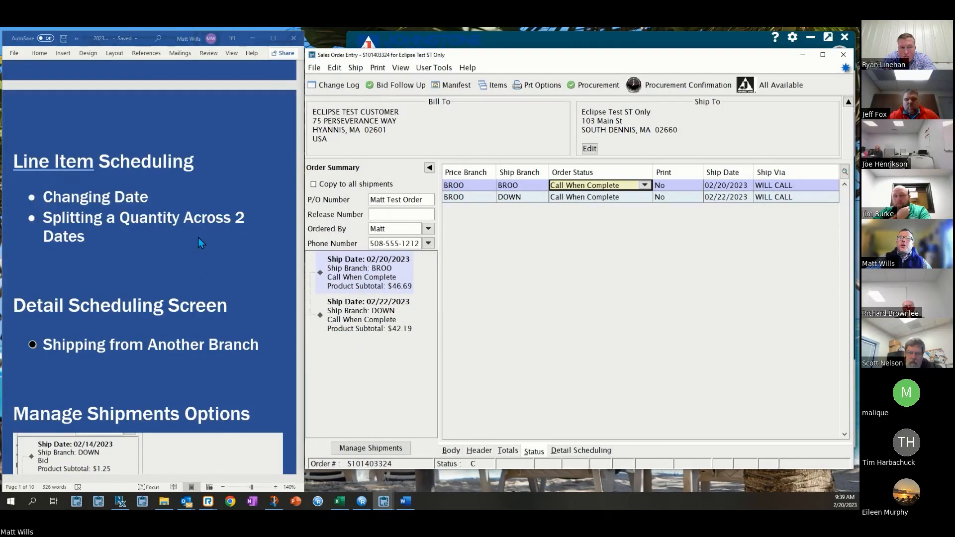
Step: Bring the Manage Shipments Options section of the Word notes into view and switch to the gloves sales order
scroll(199, 243, "down", 1)
scroll(217, 195, "down", 5)
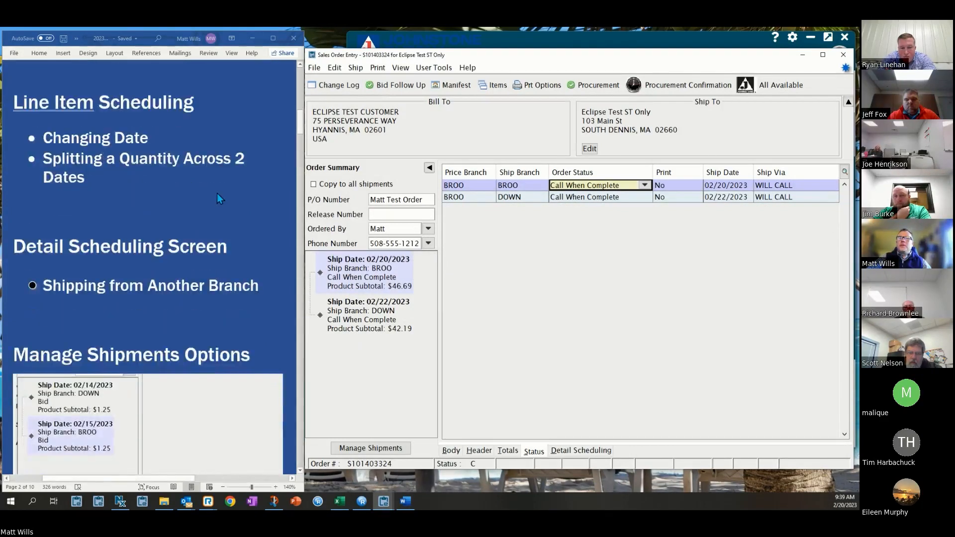
scroll(219, 198, "down", 1)
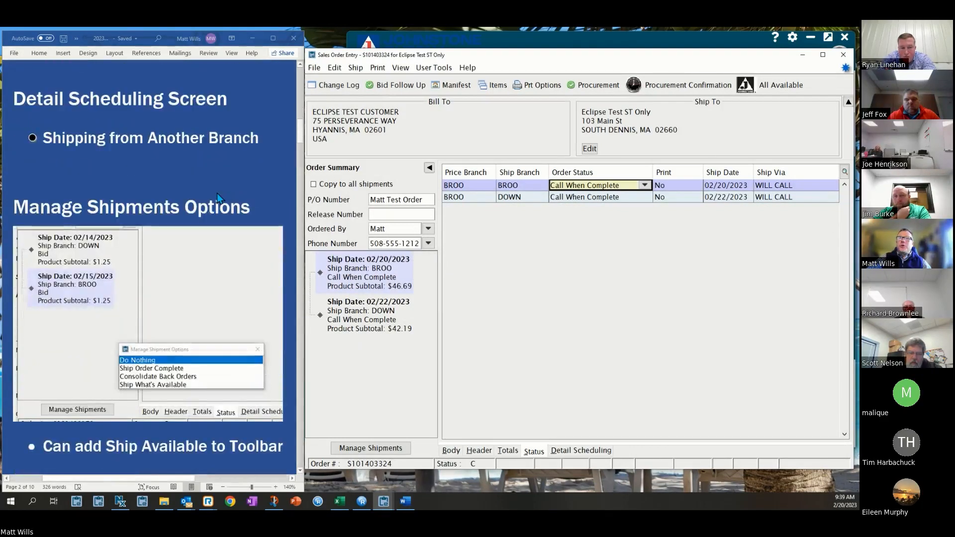
left_click(803, 55)
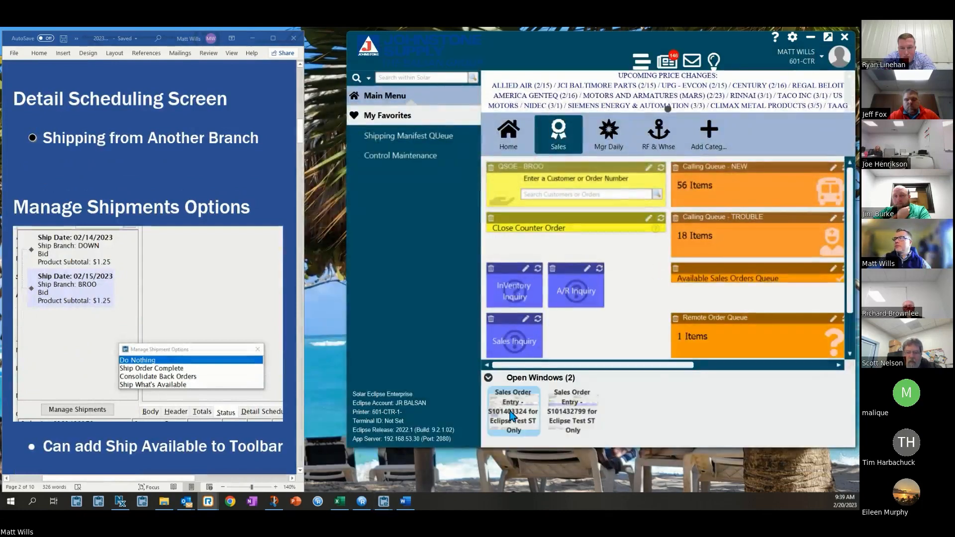
left_click(556, 407)
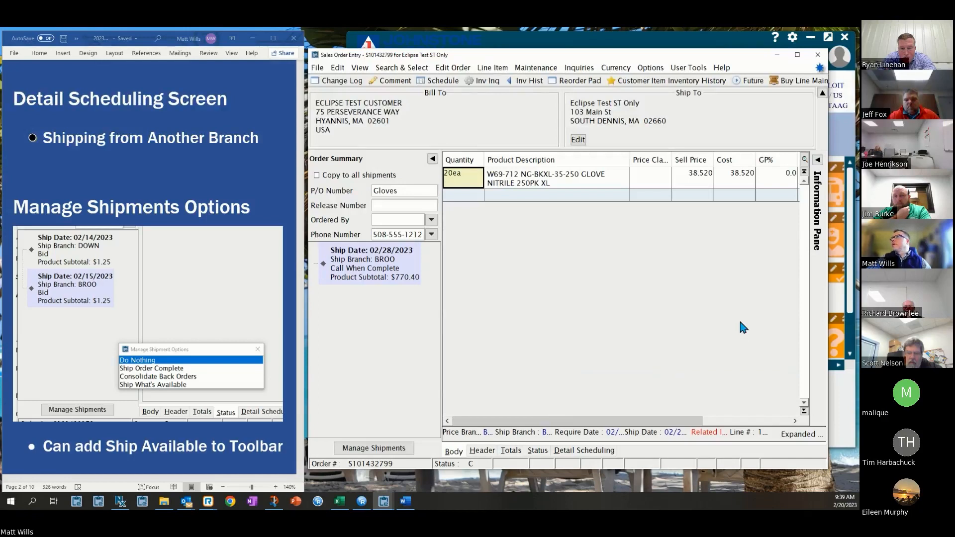
Step: Check the glove line in the Qty Shipped / Extension view, return to the Pricing view, and dismiss the product alert
left_click(804, 162)
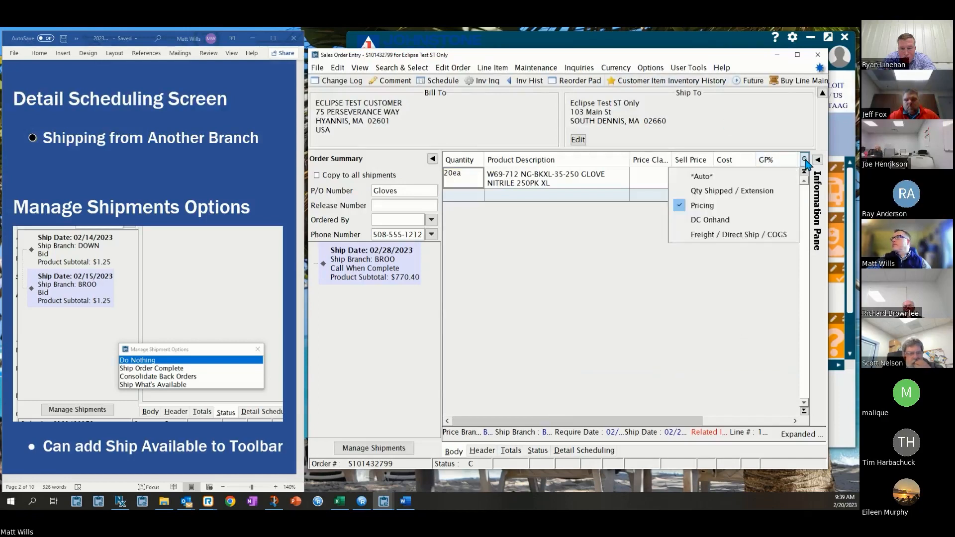
left_click(754, 188)
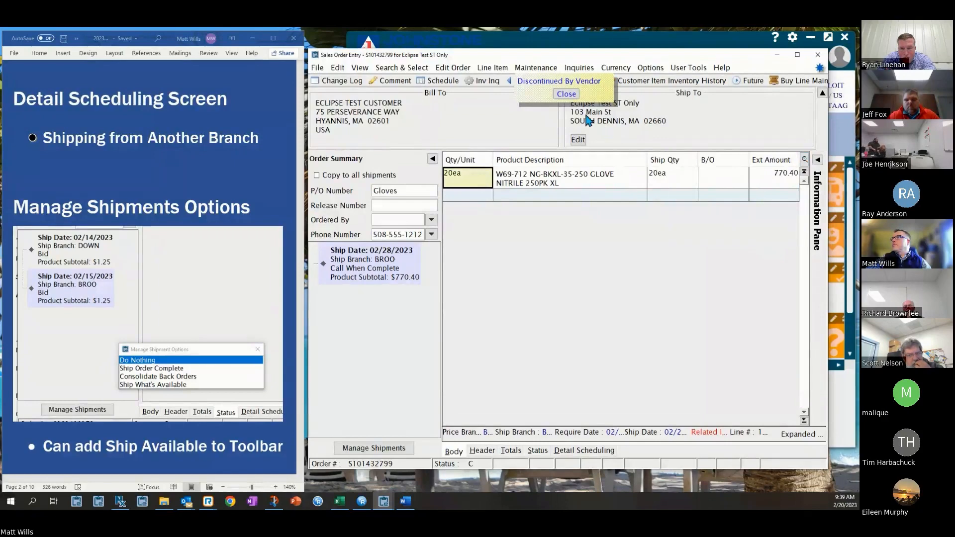
left_click(805, 161)
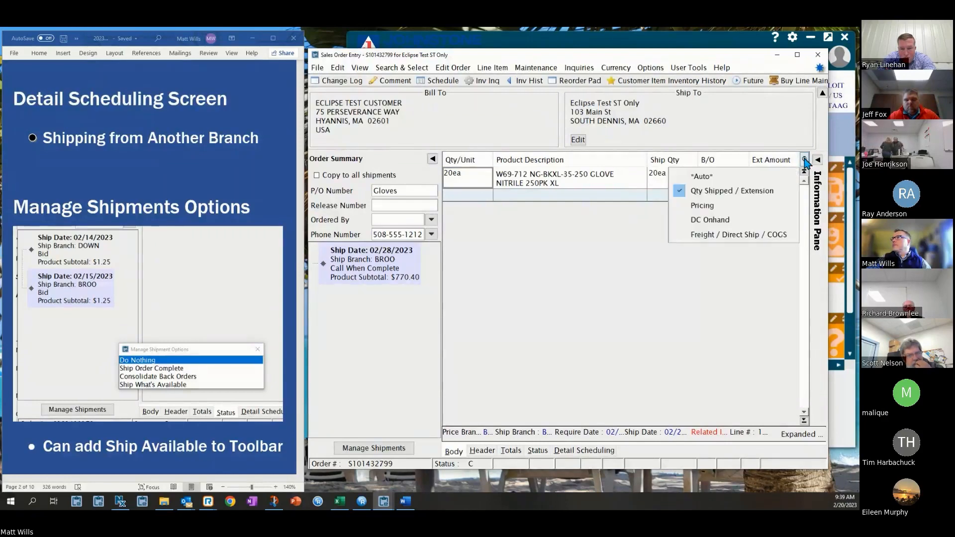
left_click(751, 206)
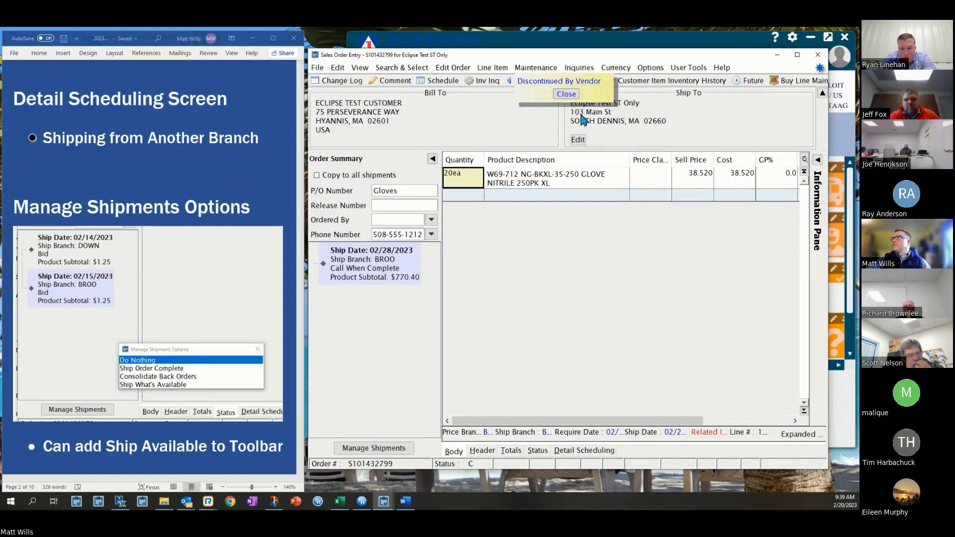
left_click(567, 93)
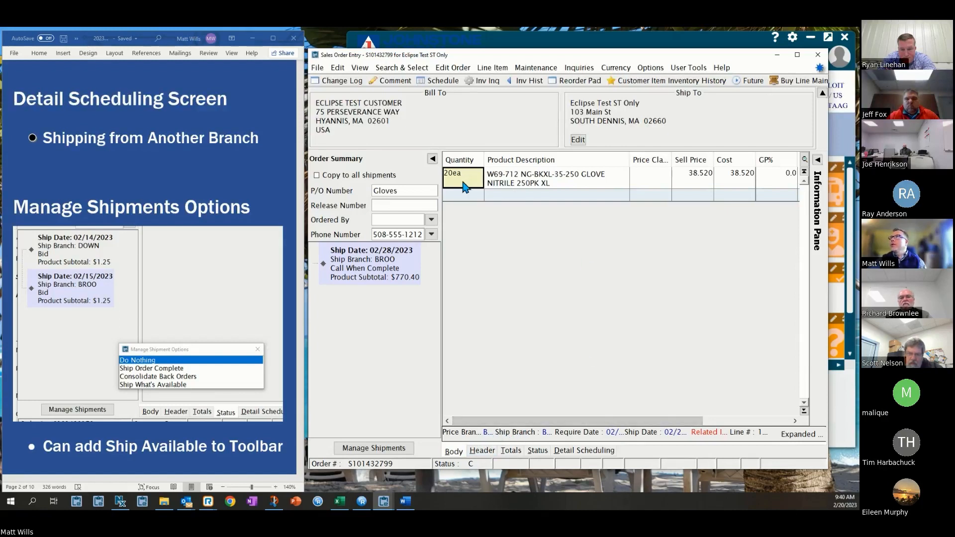
Step: View the glove's inventory history at branch BROO, examine its on-hand and committed stock, and close the ledger
left_click(527, 80)
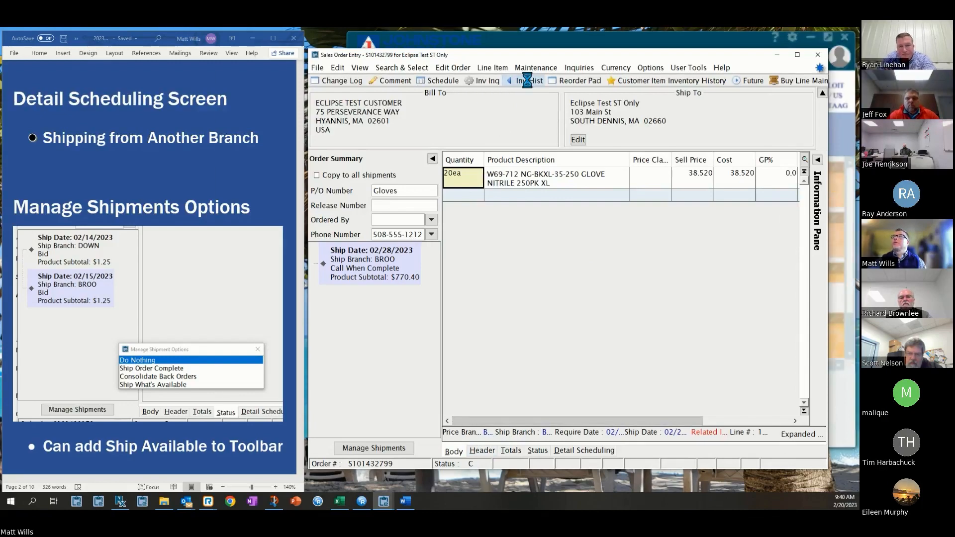
left_click_drag(575, 37, 566, 76)
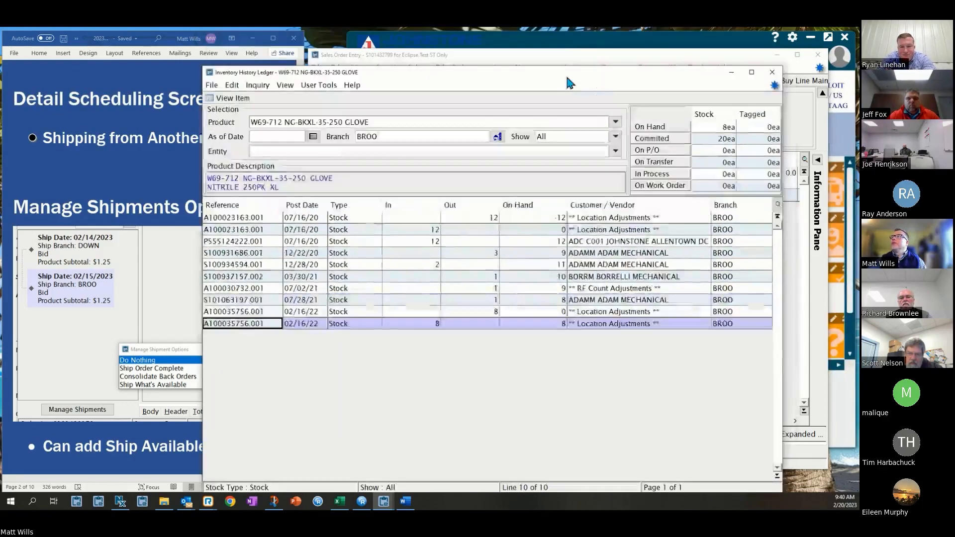
left_click(556, 325)
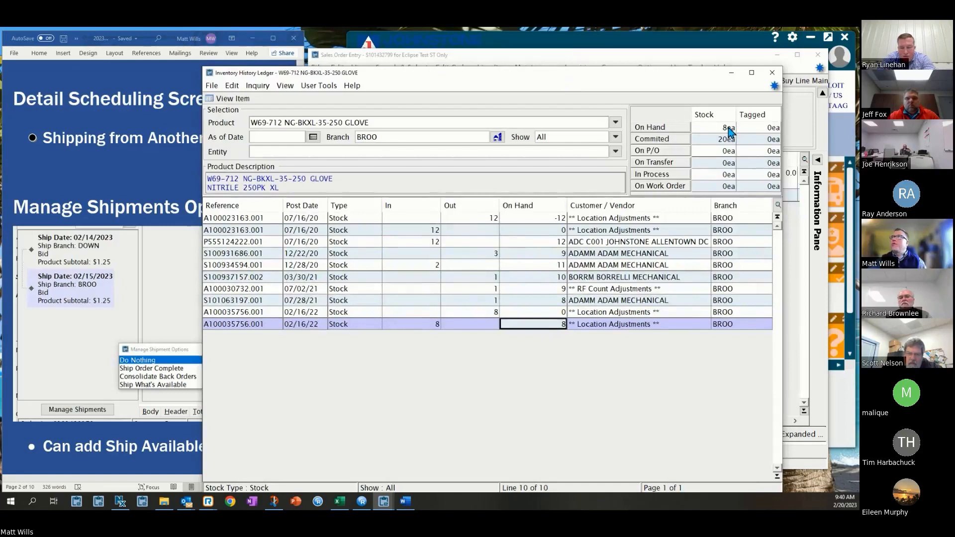
left_click(772, 73)
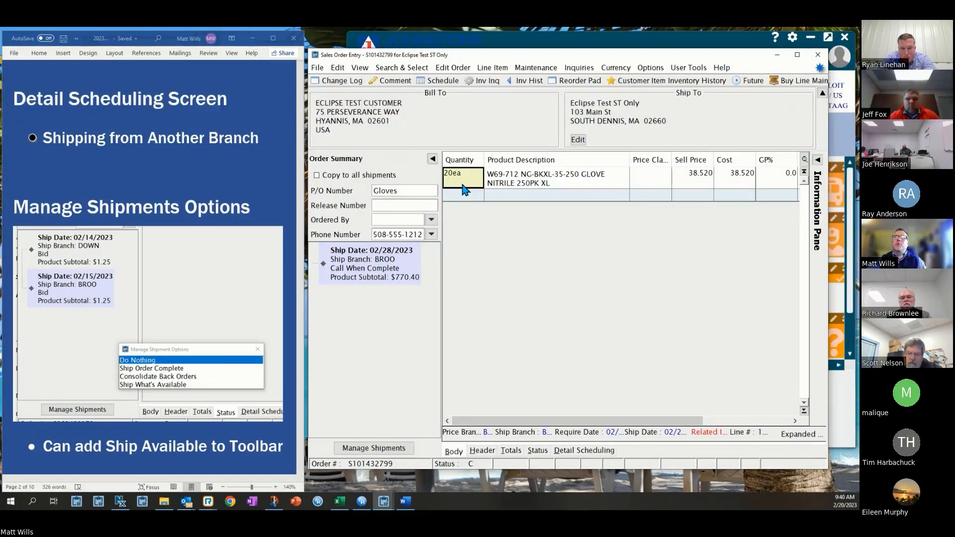
Step: Apply the Ship What's Available shipment option to the gloves order, dismiss the product alert, and open the order status screen
left_click(372, 448)
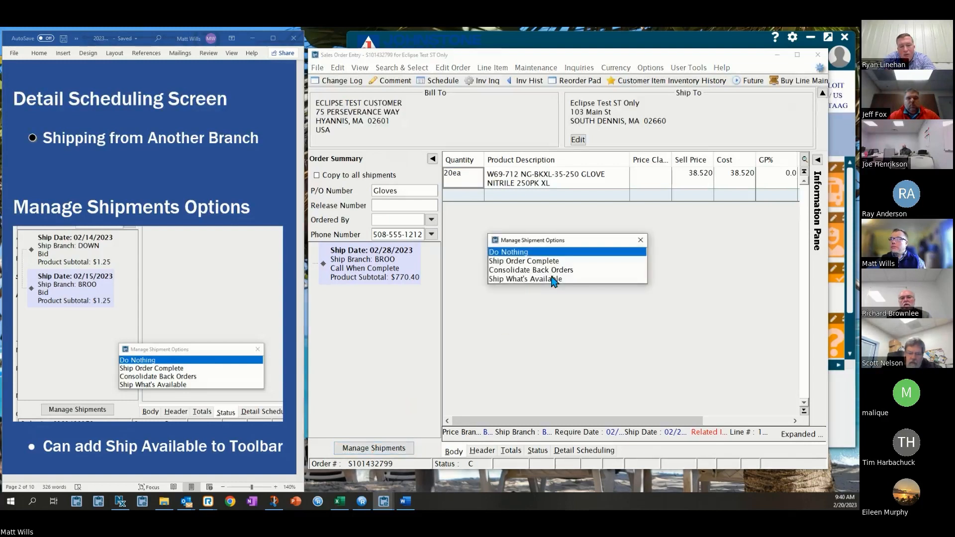
double_click(515, 282)
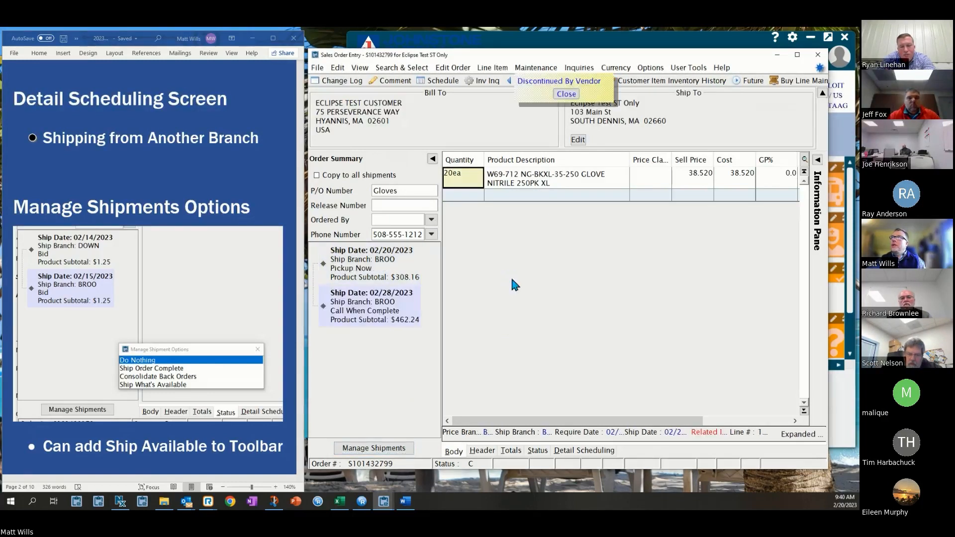
left_click(566, 94)
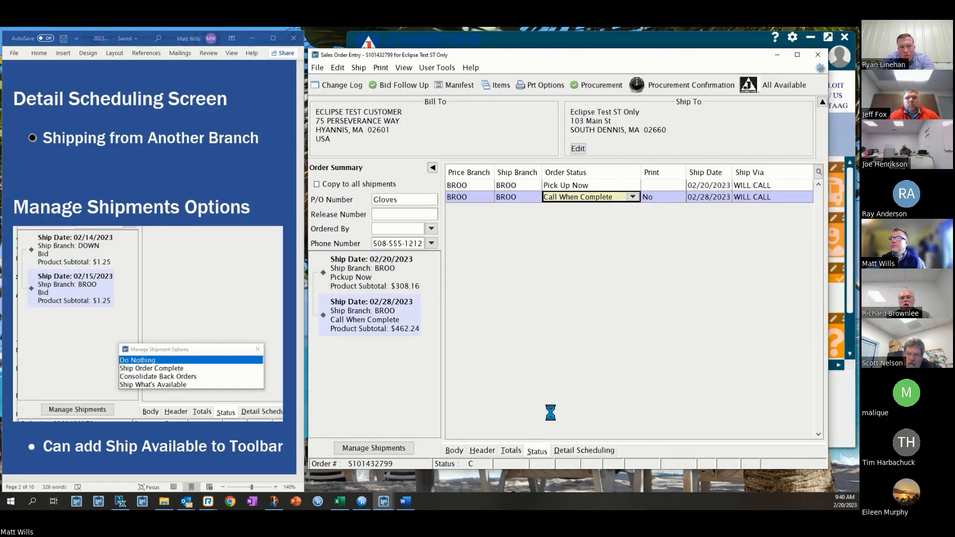
Step: View the ship quantity on the 02/20/2023 Pick Up Now shipment of gloves and close the item list
left_click(600, 187)
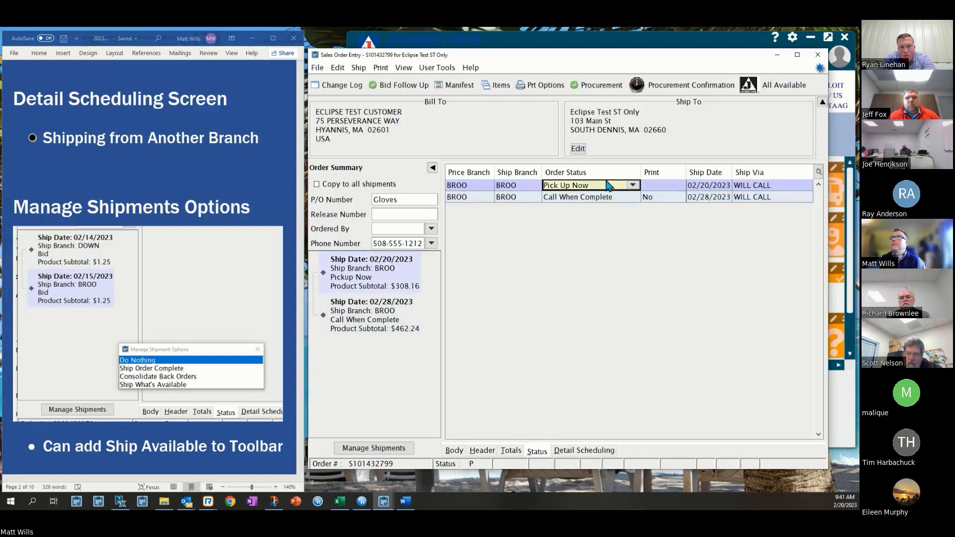
left_click(492, 85)
left_click_drag(522, 58, 529, 235)
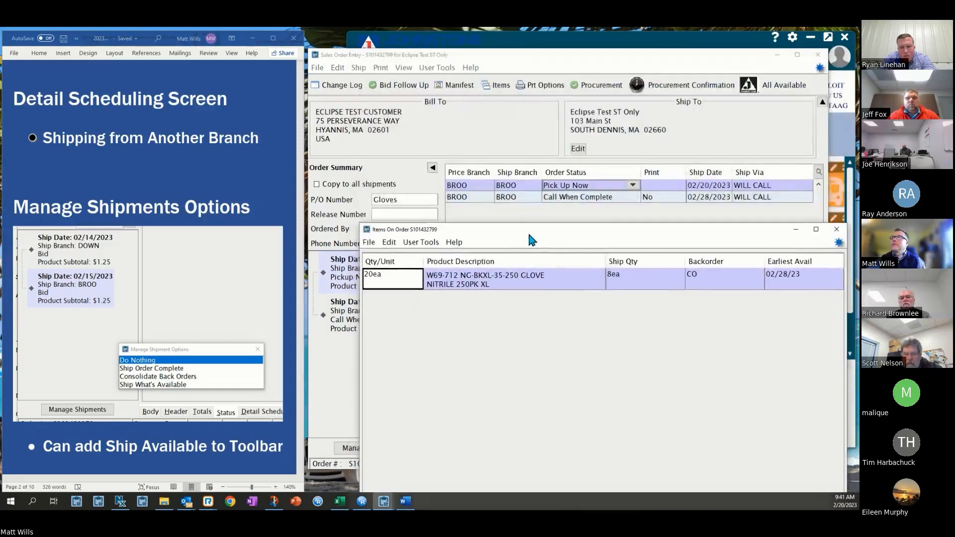
left_click(637, 280)
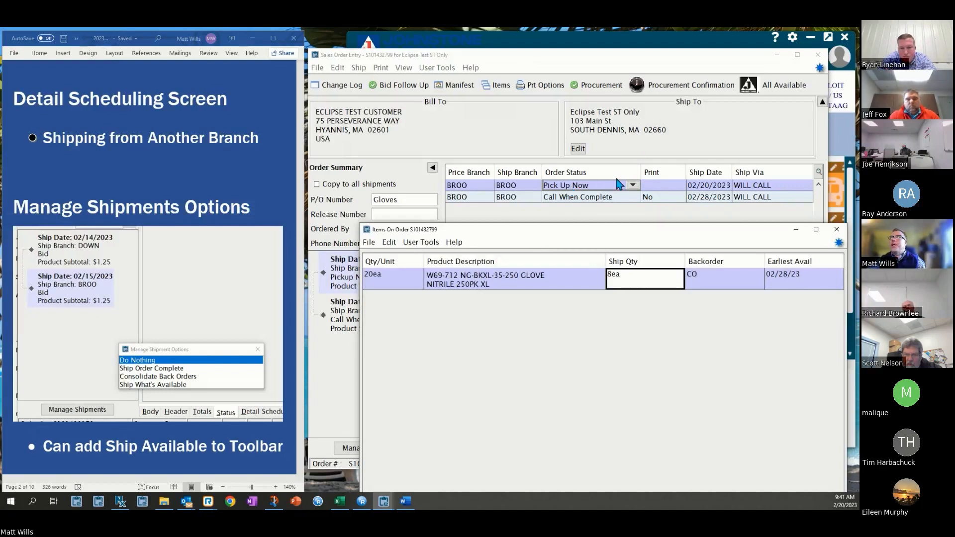
left_click(836, 229)
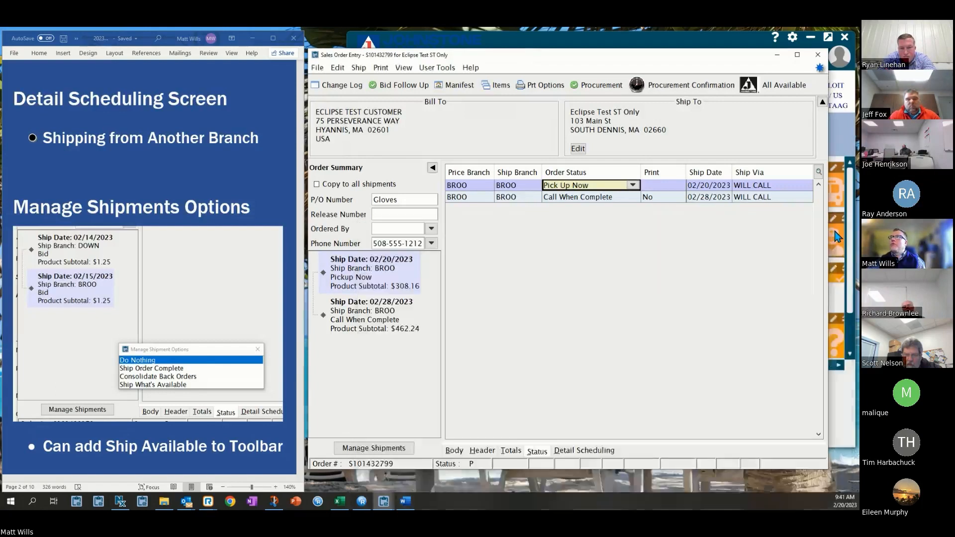
Step: View the ship quantity on the 02/28/2023 Call When Complete shipment of gloves and close the item list
left_click(600, 198)
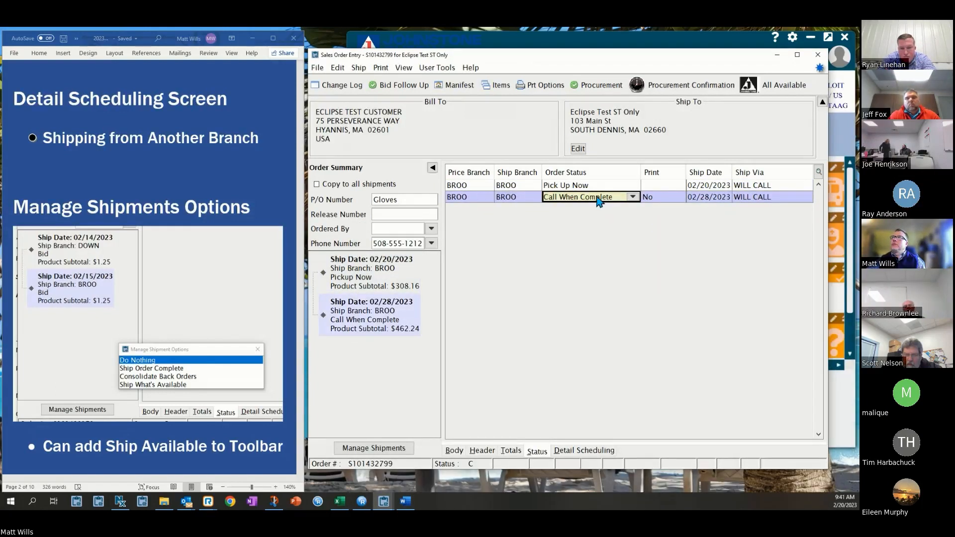
left_click(496, 85)
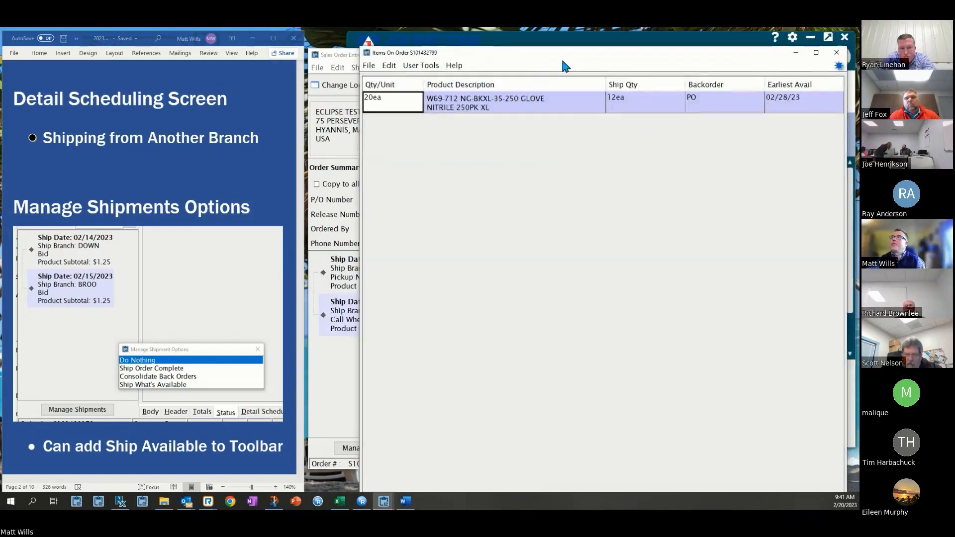
left_click_drag(557, 56, 556, 265)
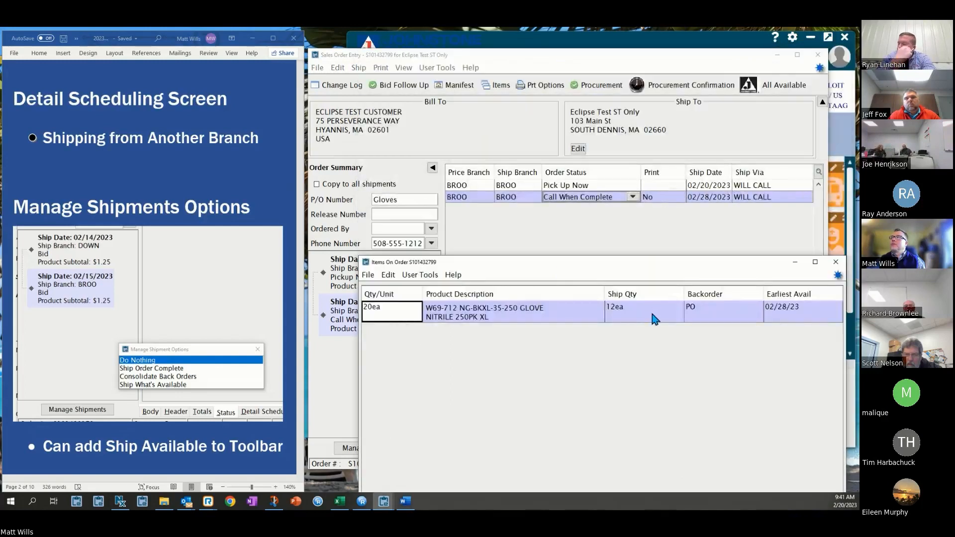
key("Tab")
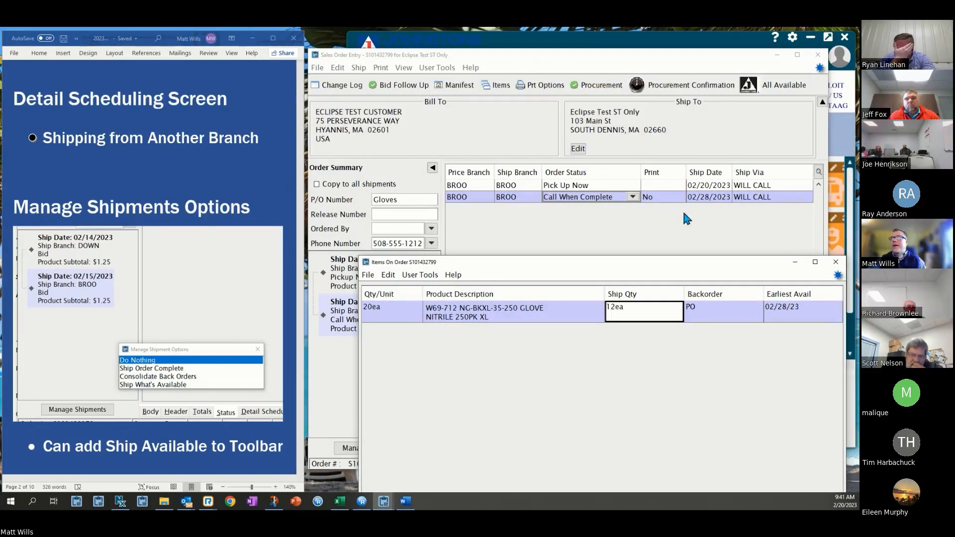
left_click(836, 263)
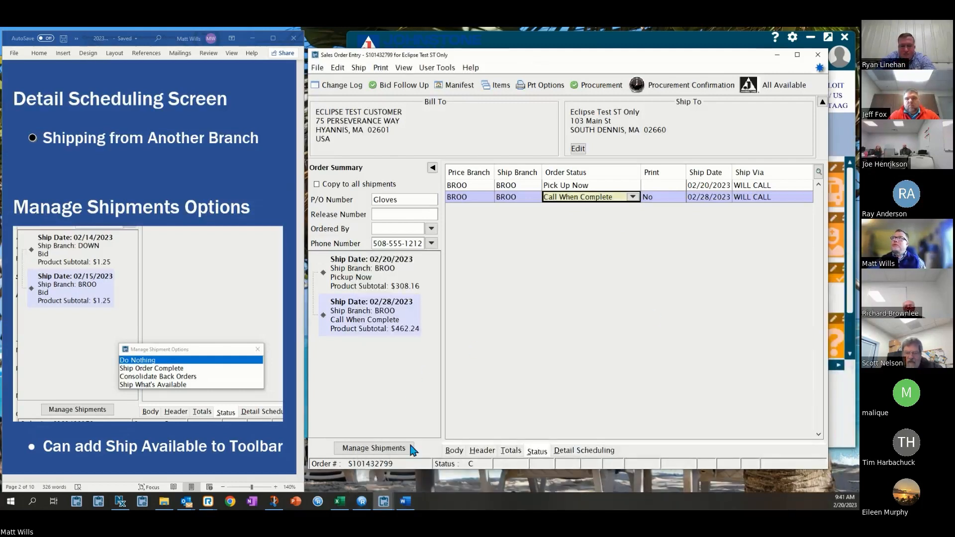
Step: Apply the Ship Order Complete shipment option to the gloves order and check the item's ship quantity on the 02/28/2023 shipment
left_click(373, 448)
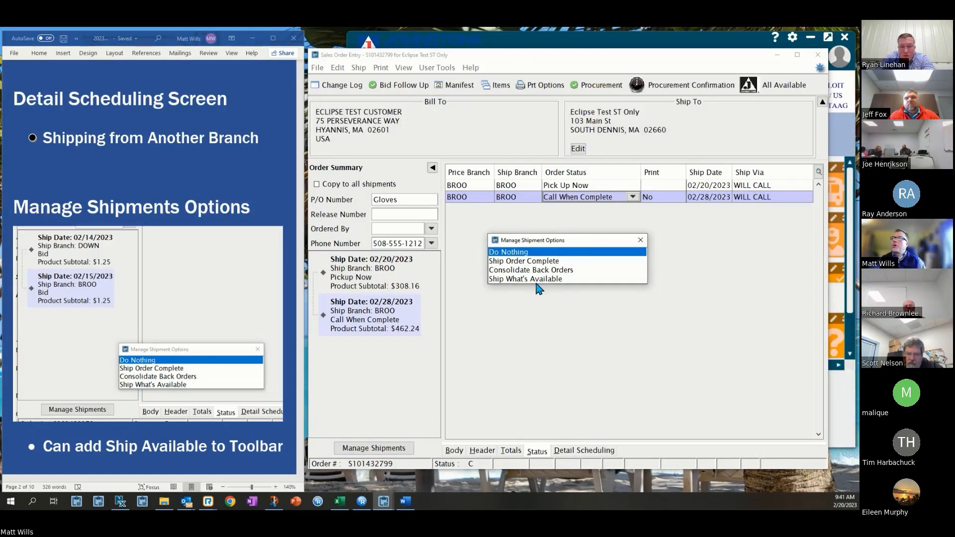
double_click(551, 262)
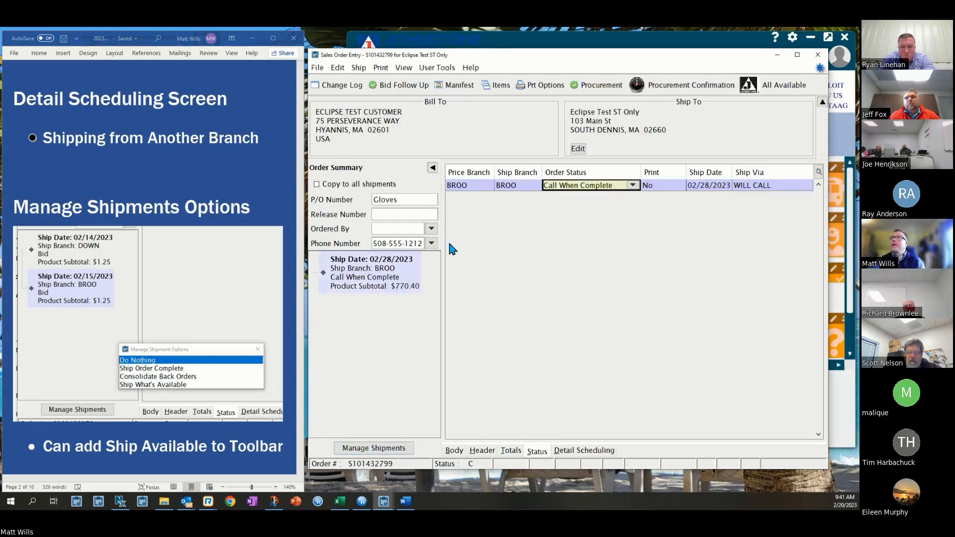
left_click(497, 85)
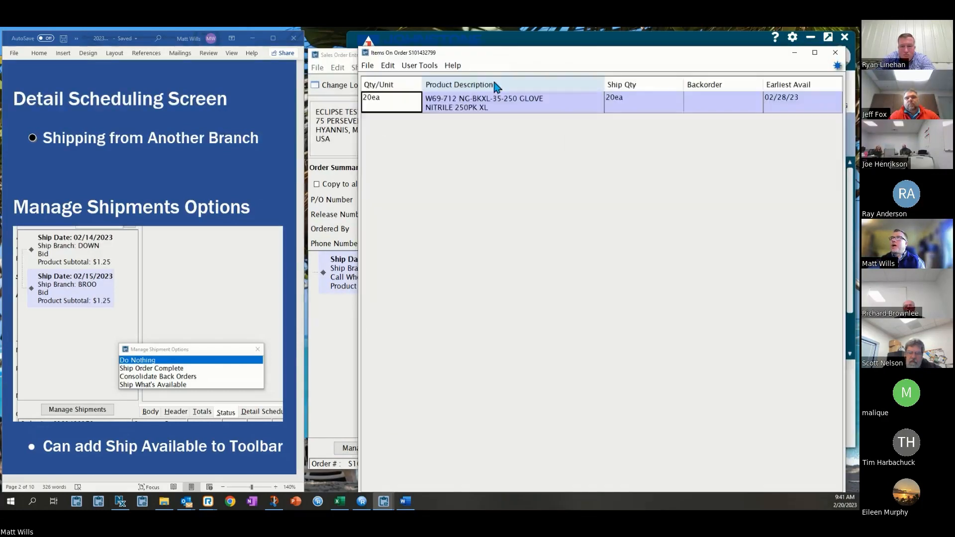
left_click_drag(524, 77, 517, 228)
left_click(608, 273)
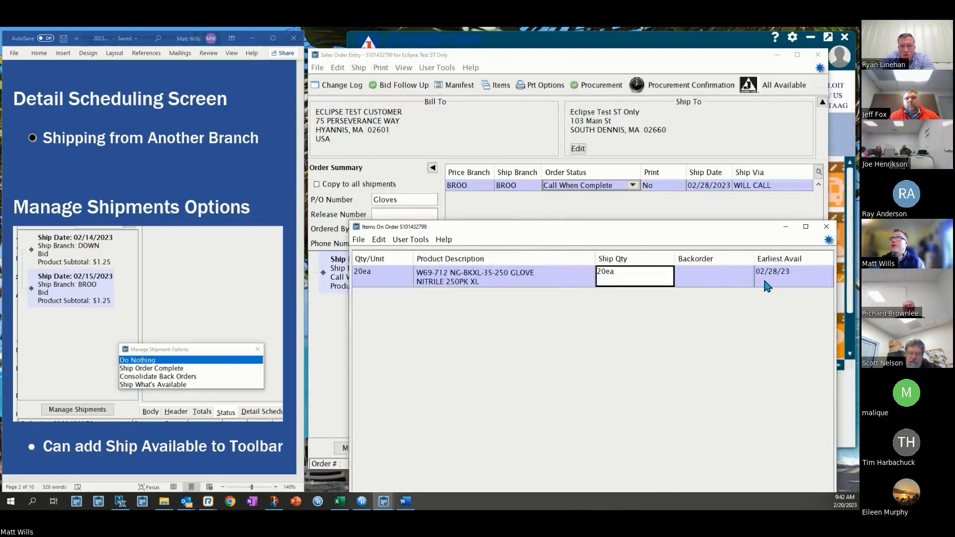
left_click(827, 227)
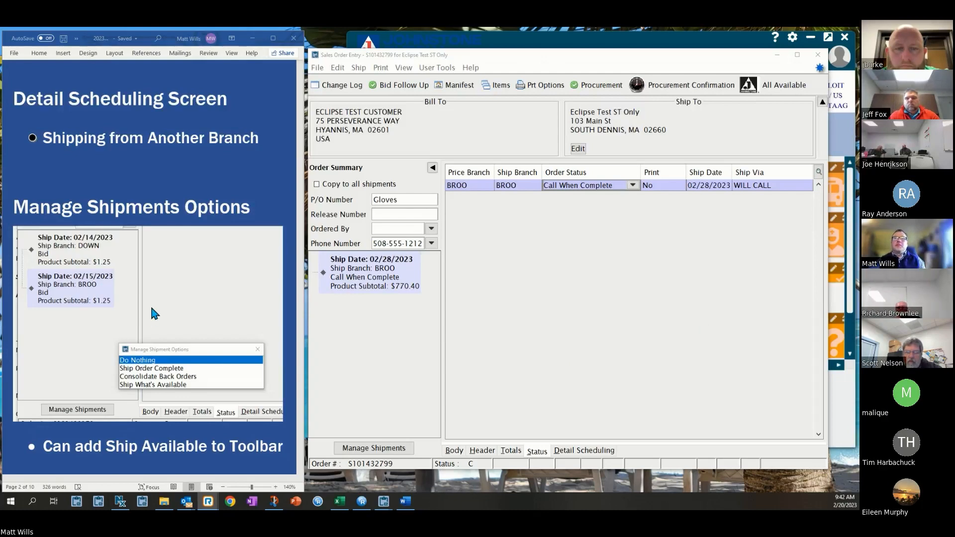
Step: Review the scheduling notes, switch back to the order with the sensor and PVC fittings, and display its line items
scroll(151, 308, "up", 4)
scroll(157, 303, "up", 8)
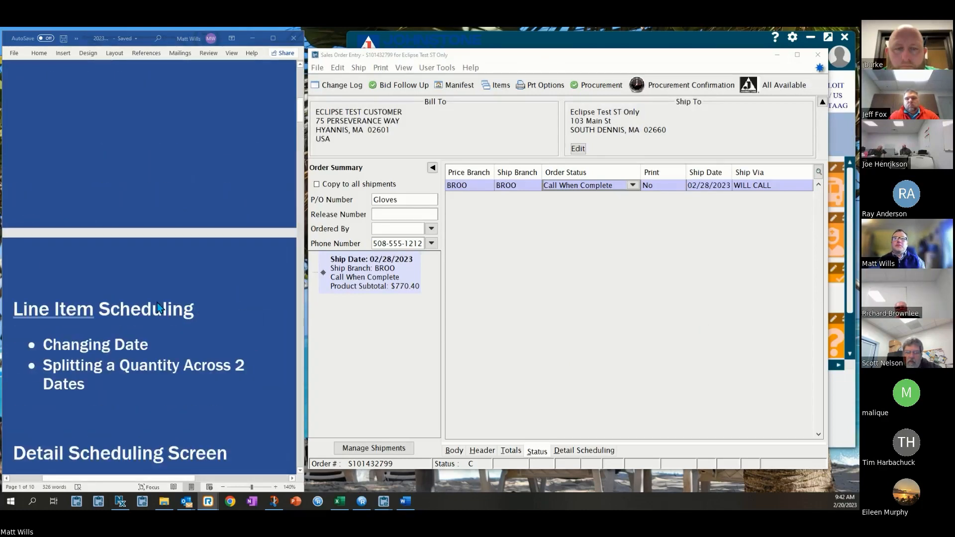
scroll(163, 298, "down", 10)
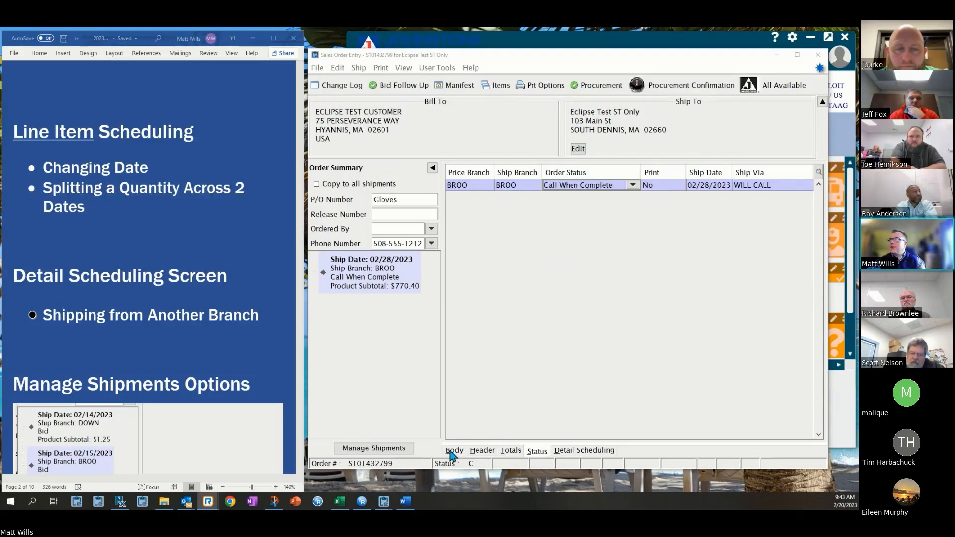
left_click(778, 56)
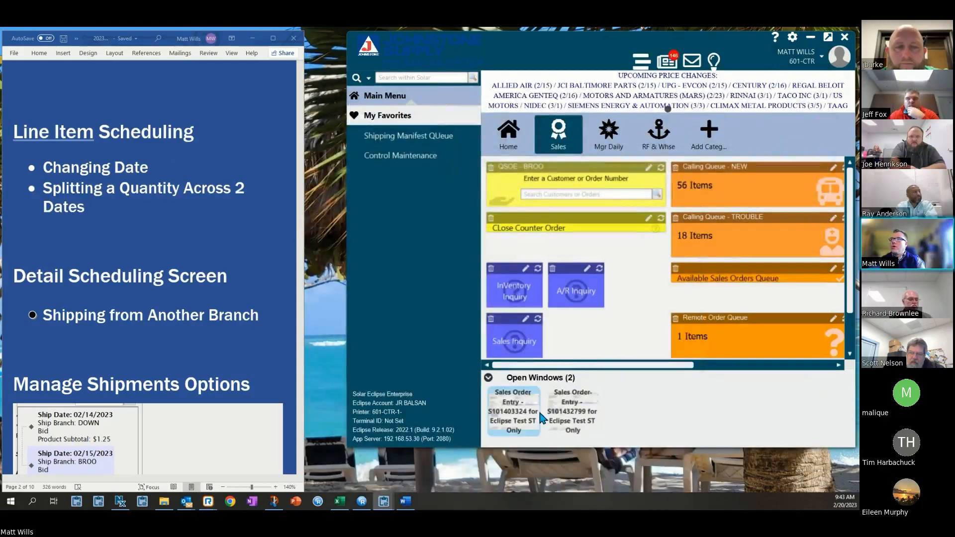
left_click(541, 416)
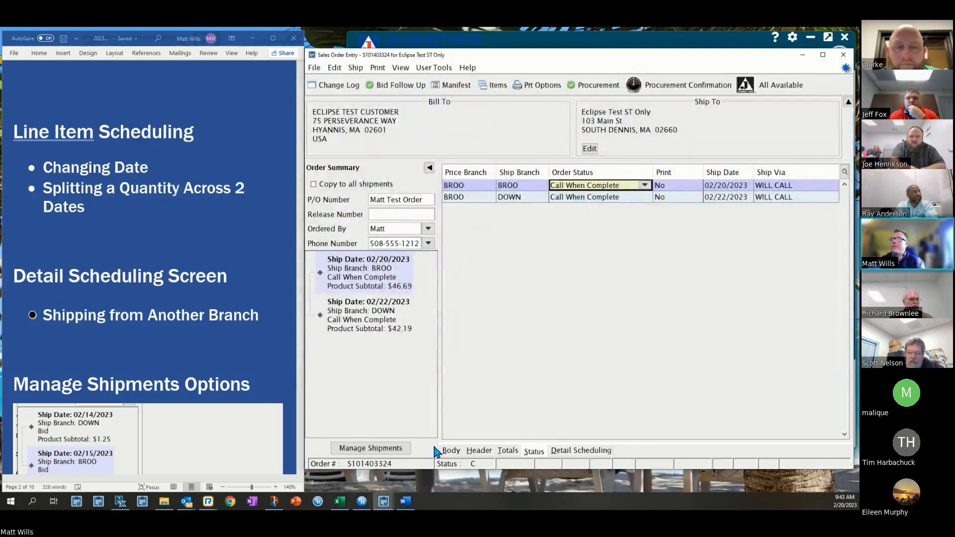
left_click(450, 450)
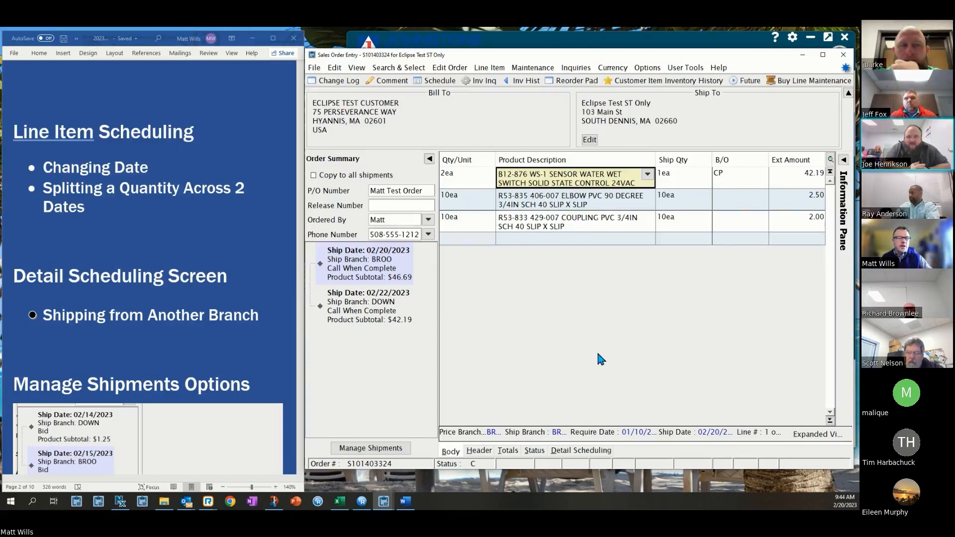
Step: View the status of the order's two shipments and cancel the duplicate order authorization
key("F2")
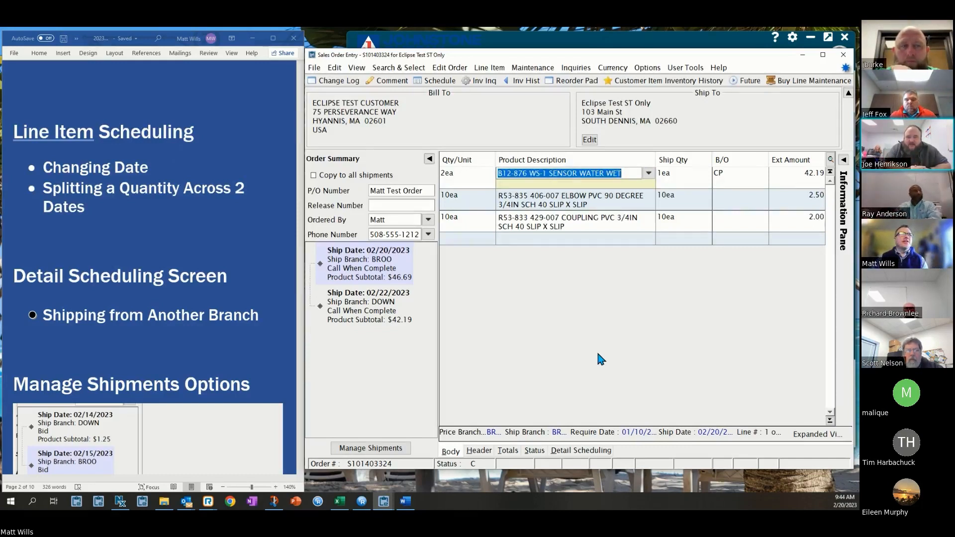
left_click(530, 451)
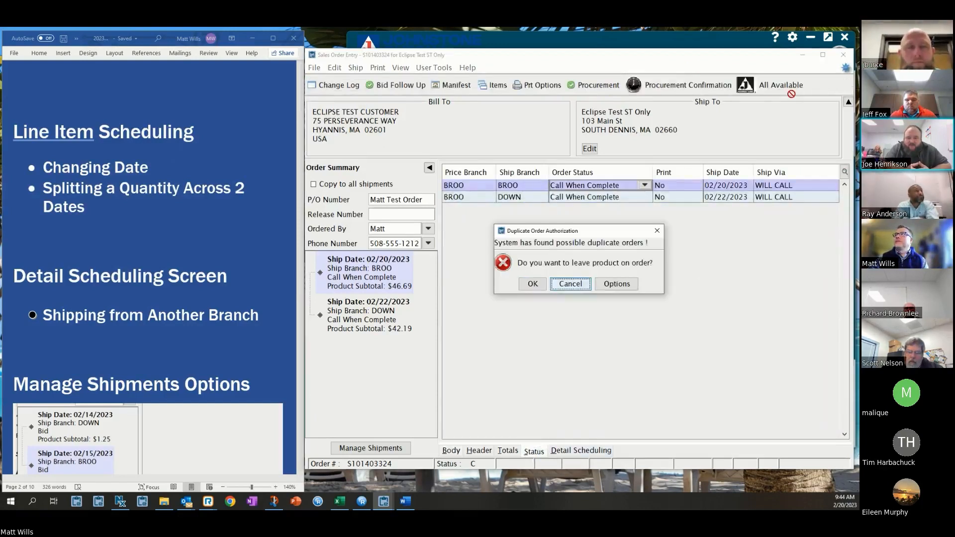
left_click(569, 284)
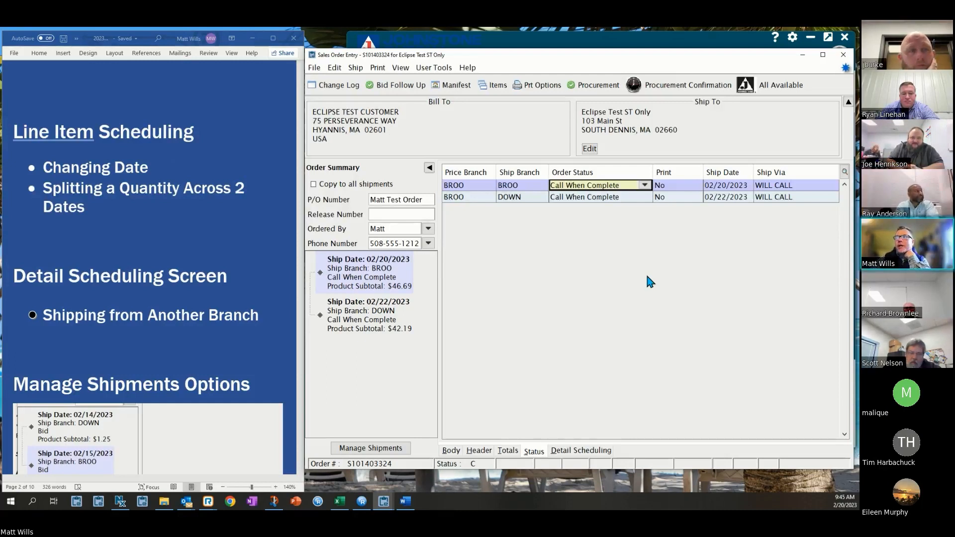
Step: Return to the order's line items, close the flyer price notice, and select the water sensor's extended amount
left_click(451, 451)
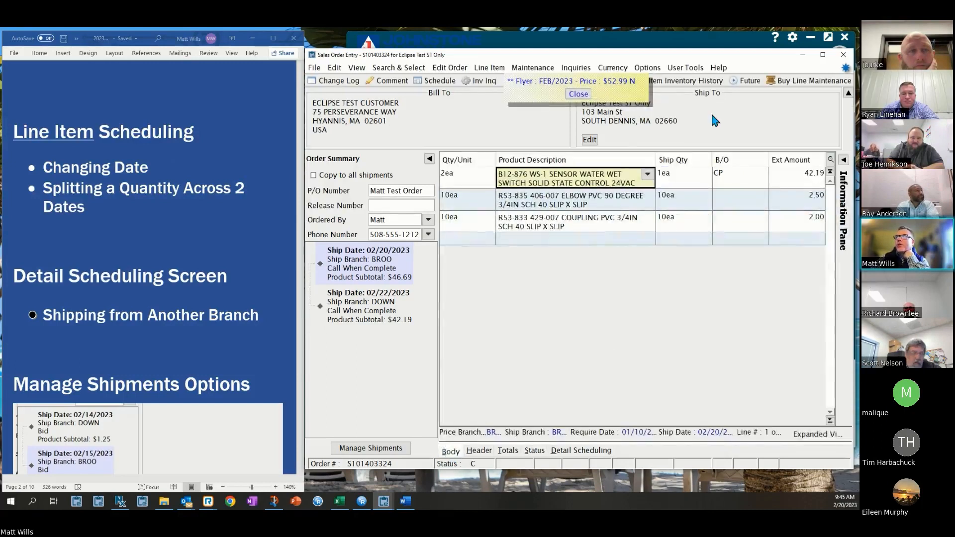
left_click(578, 94)
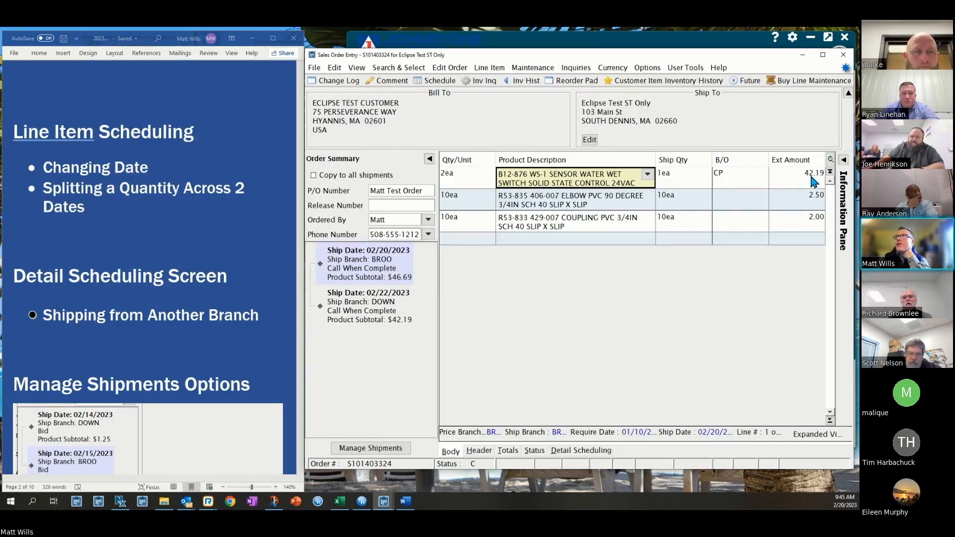
left_click(813, 181)
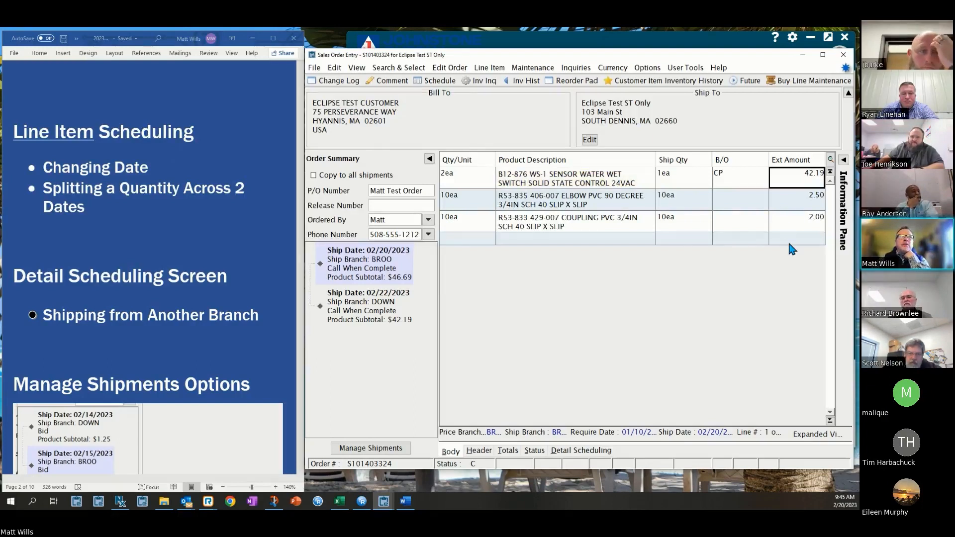